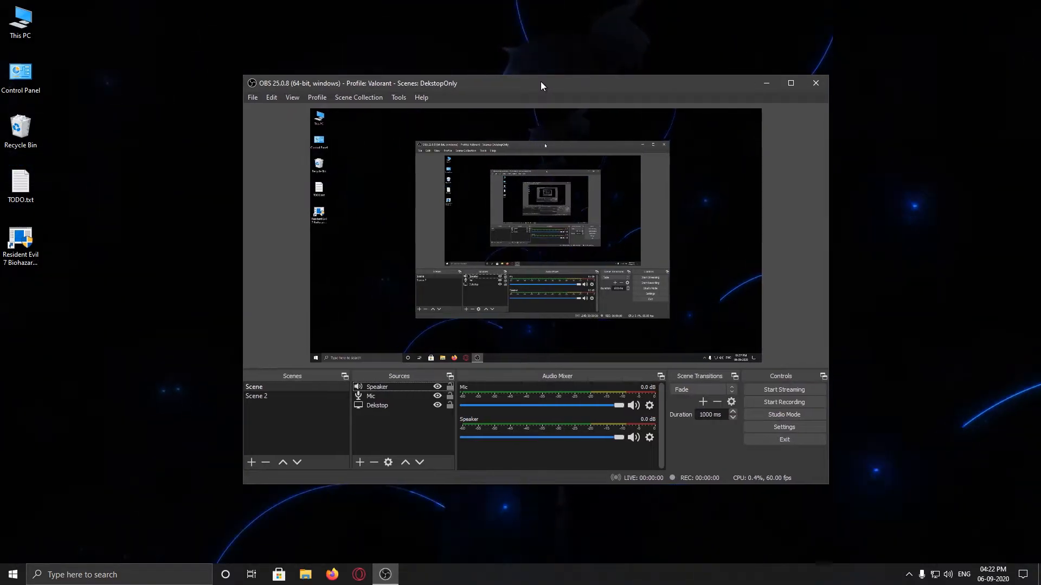
- Examine the existing sources of Scene and Scene 2
drag(524, 86, 524, 78)
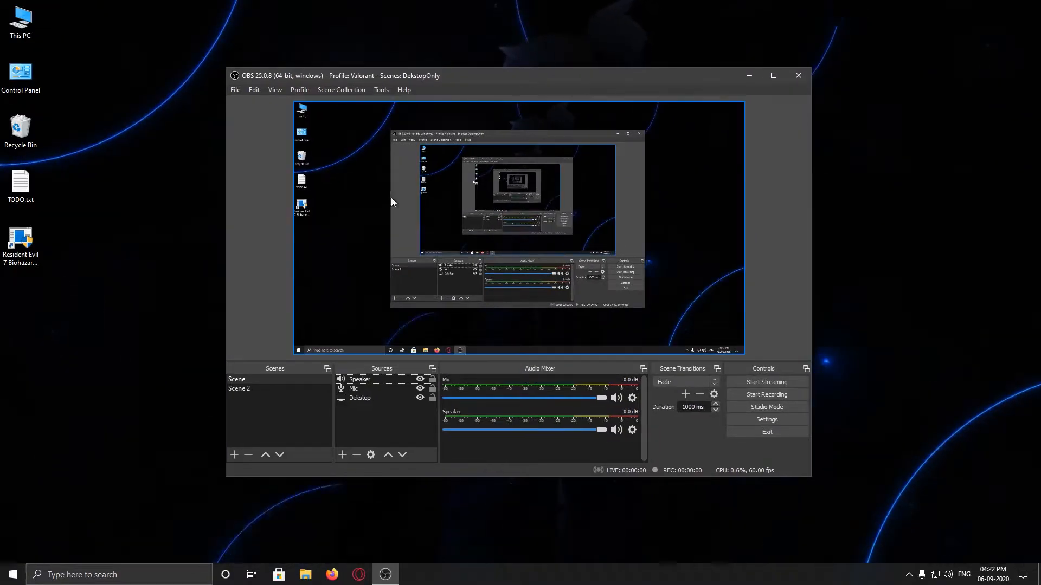
click(426, 395)
click(784, 248)
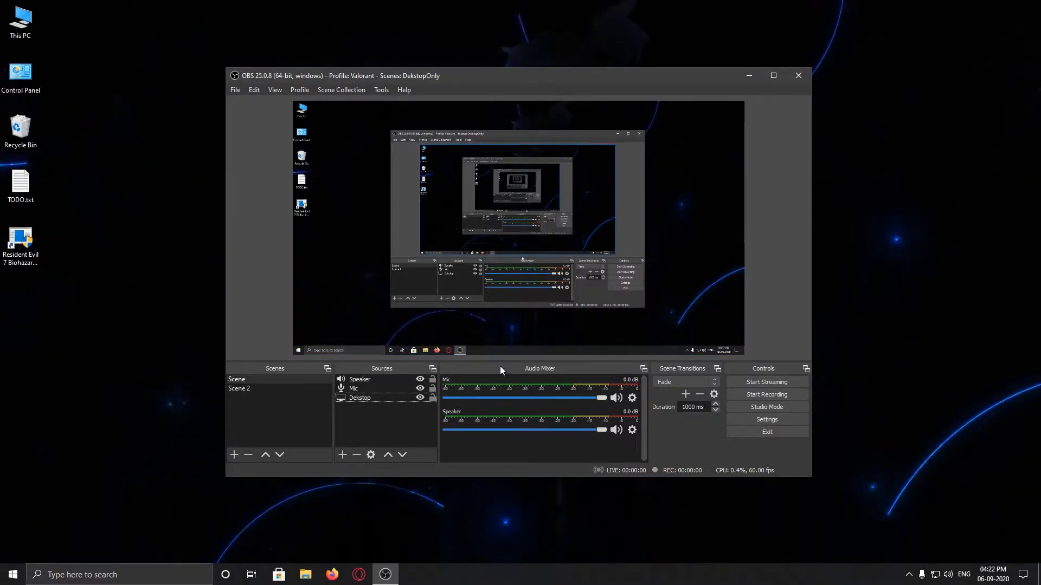
click(244, 389)
click(247, 382)
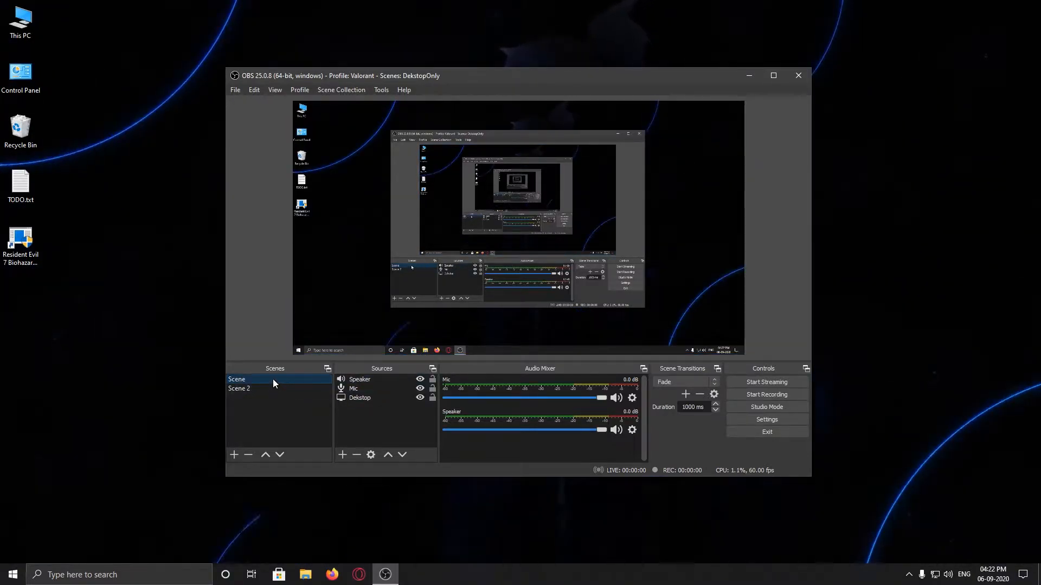
click(368, 398)
click(241, 389)
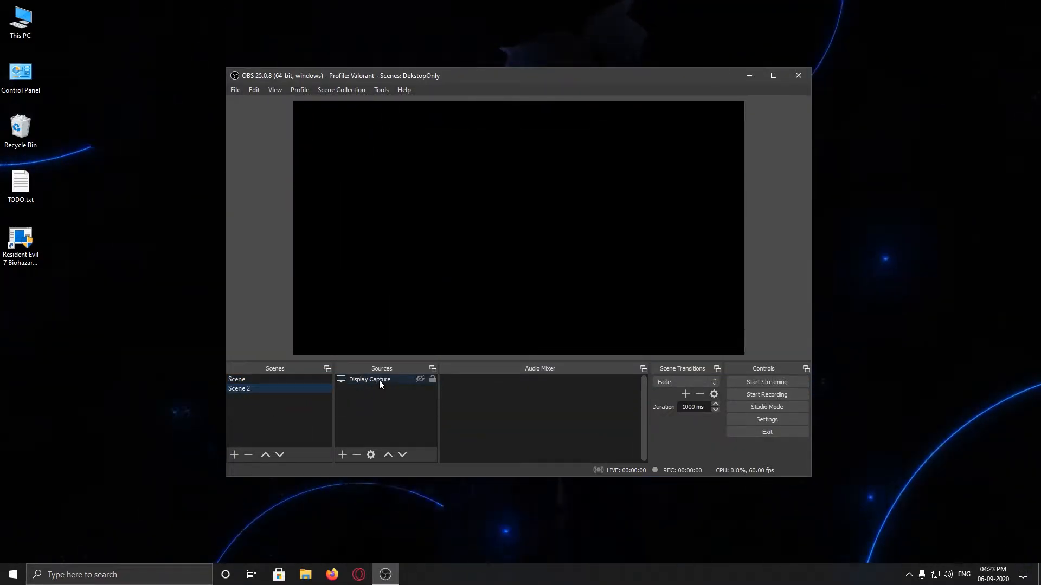
- Launch VALORANT from the installed programs
click(7, 576)
scroll(448, 475, down, 5)
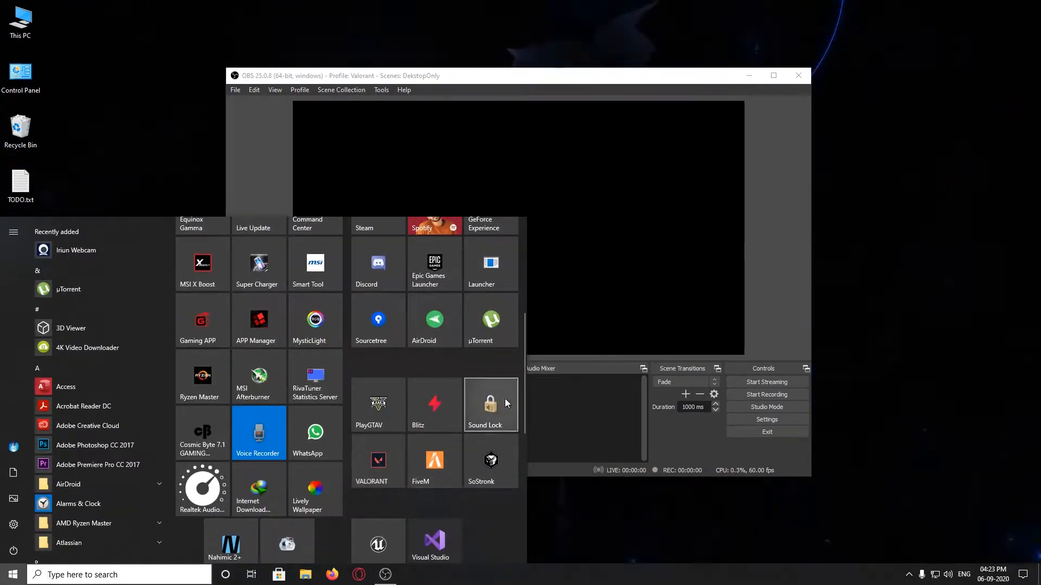
click(491, 407)
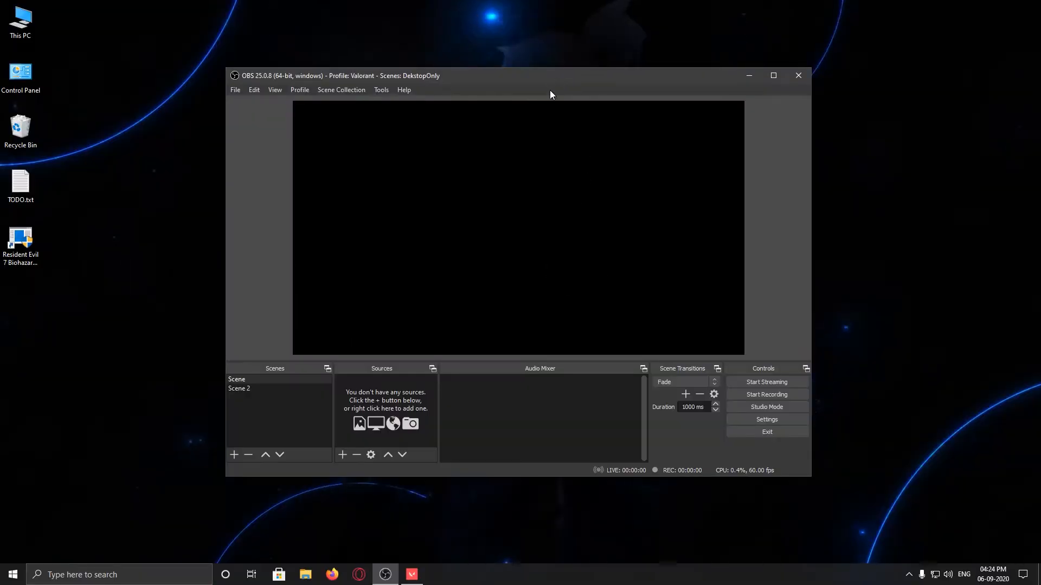
- Examine the usage options of the Auto-Configuration Wizard and leave it without applying any settings
drag(529, 76, 570, 71)
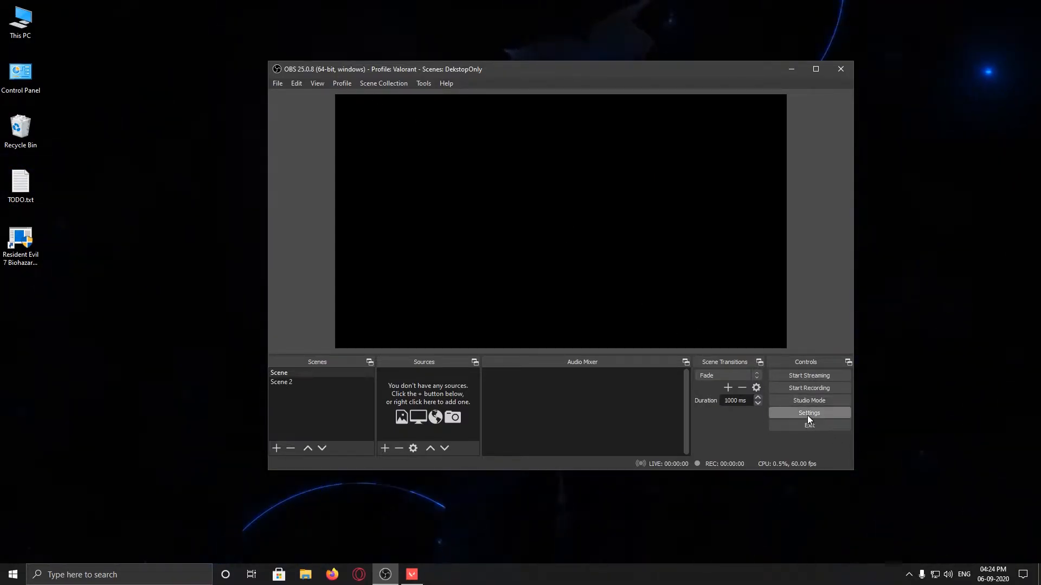
click(445, 84)
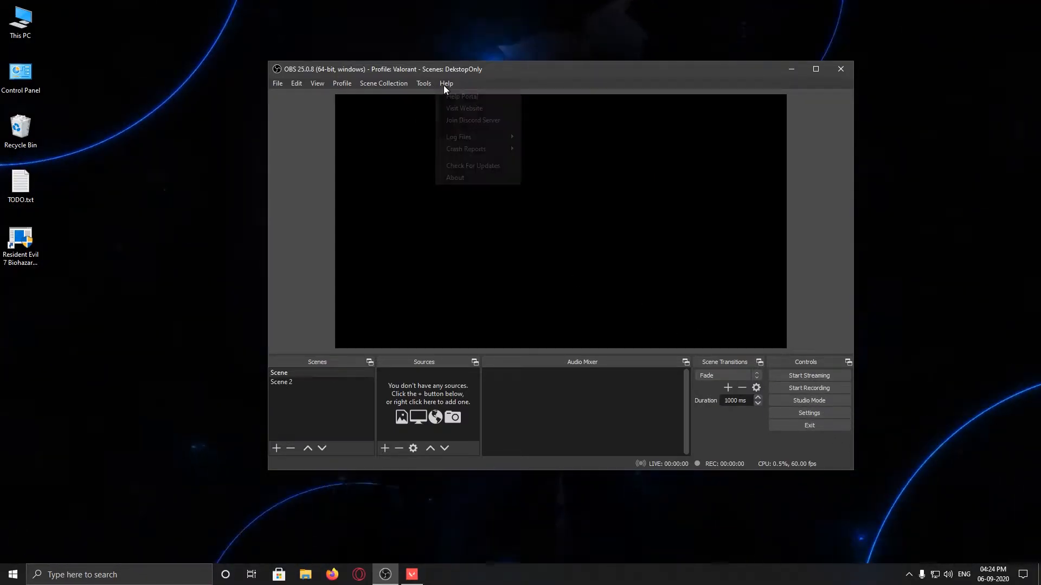
mouse_move(425, 87)
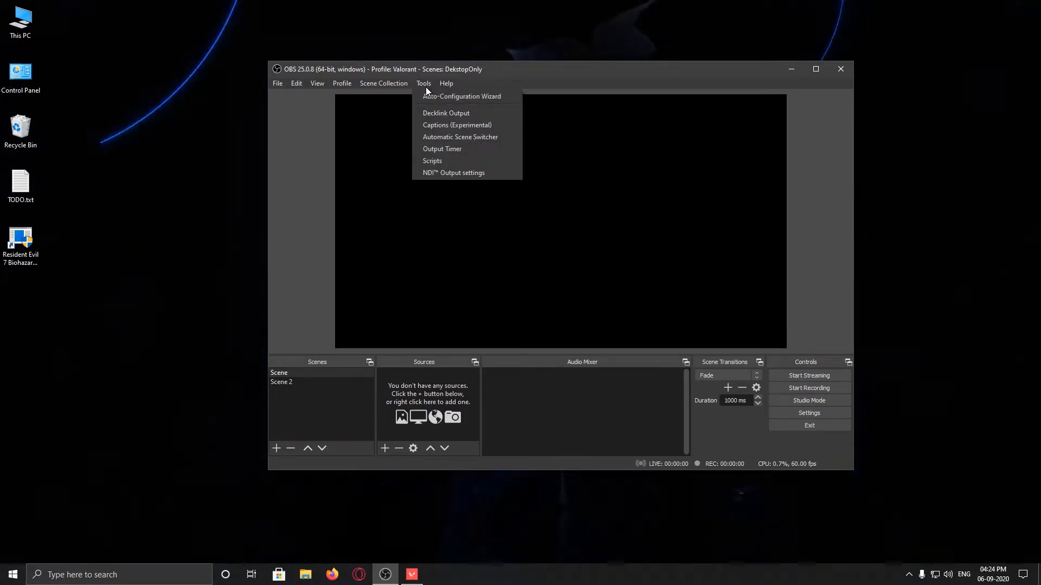
click(429, 96)
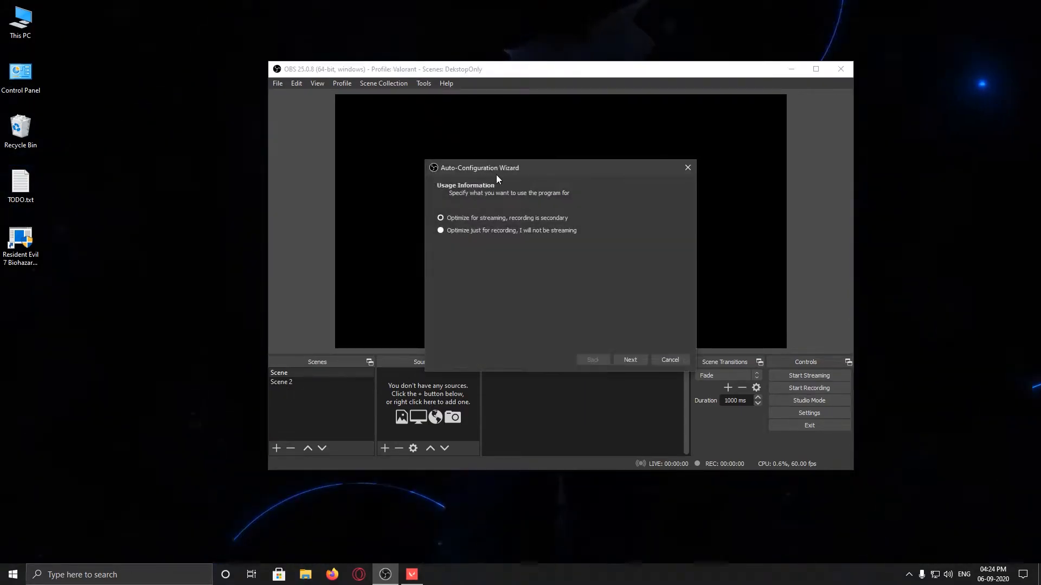
drag(496, 175, 469, 184)
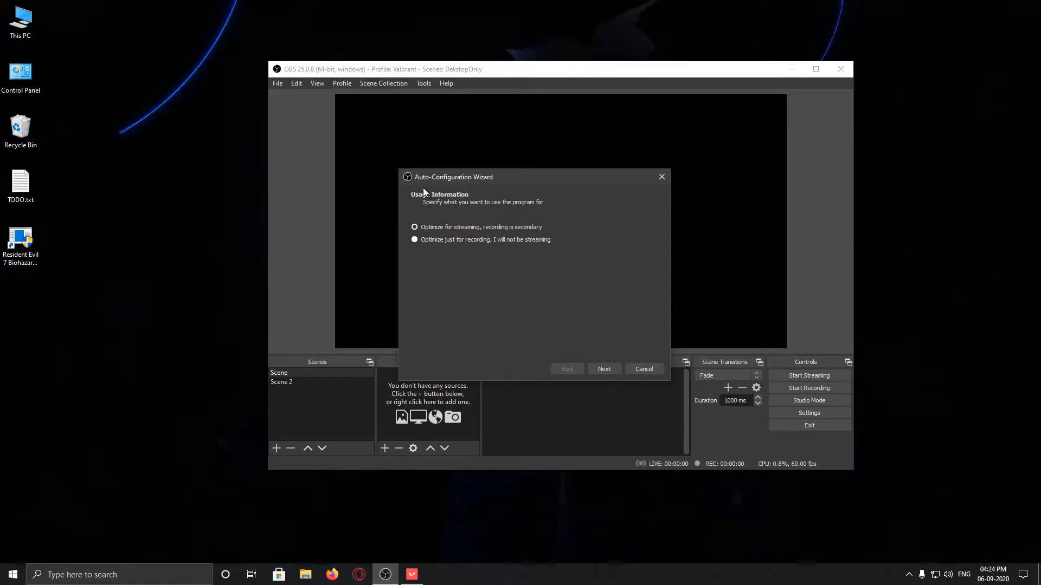
drag(482, 180, 485, 185)
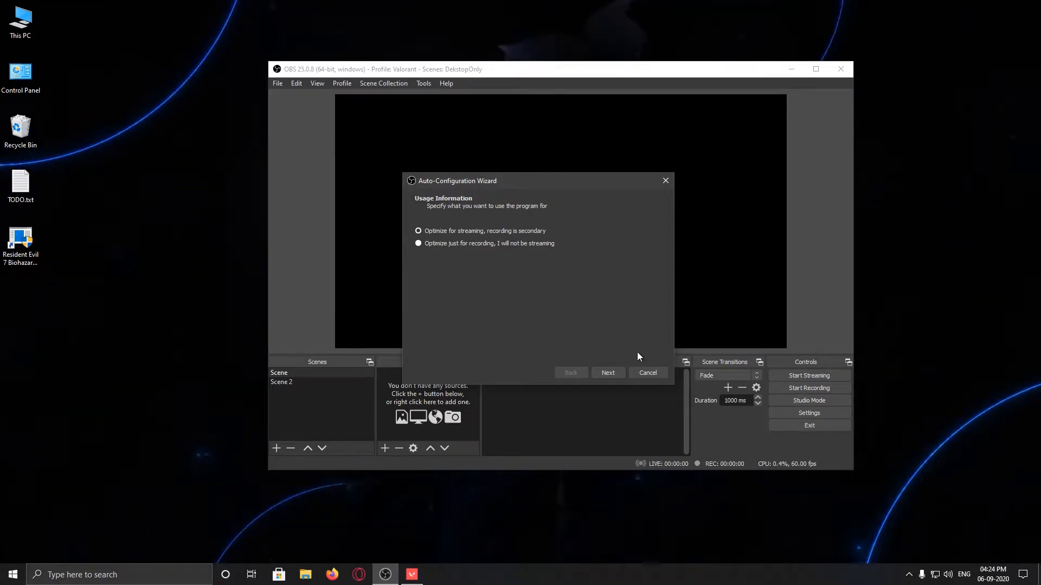
click(601, 373)
click(602, 374)
click(602, 374)
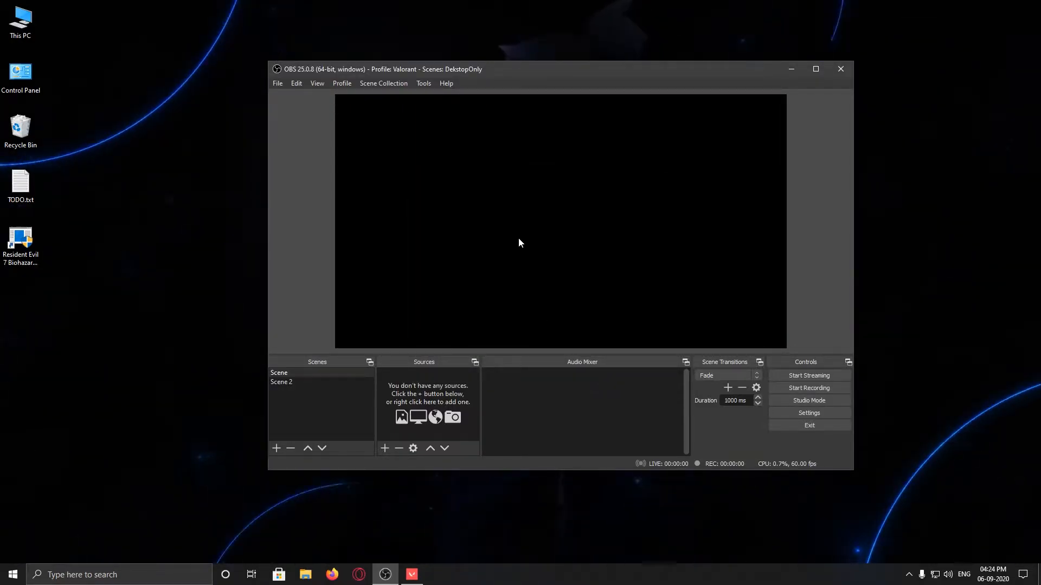
click(338, 84)
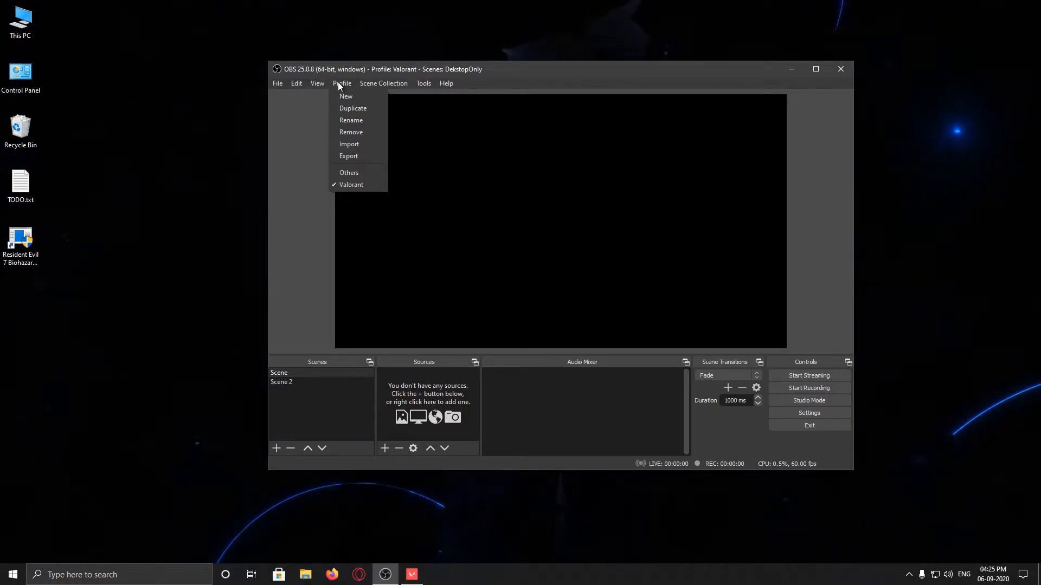
mouse_move(383, 81)
click(515, 67)
click(369, 82)
mouse_move(318, 84)
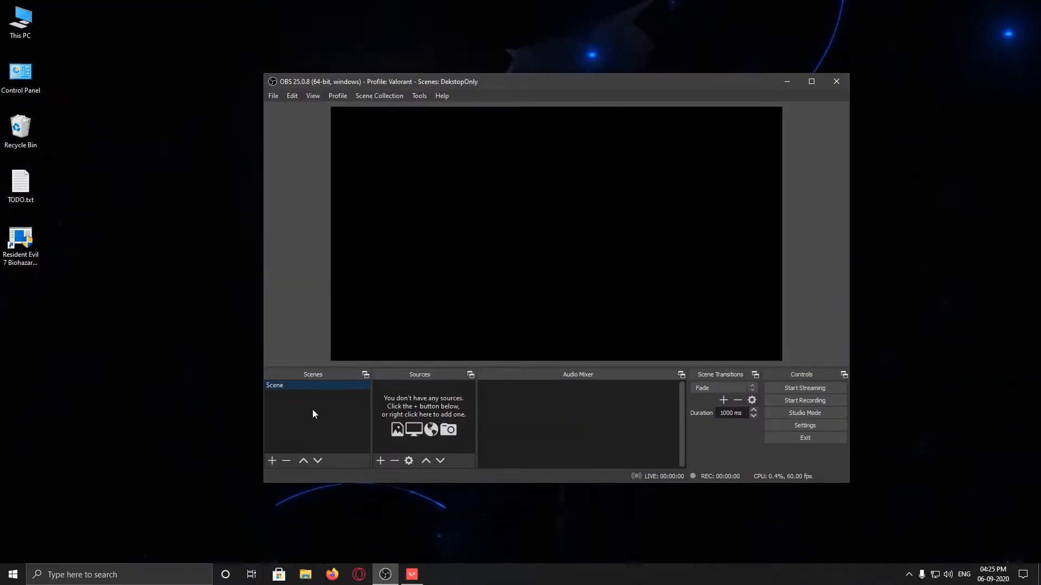
- Add a second scene named Valorant
click(272, 461)
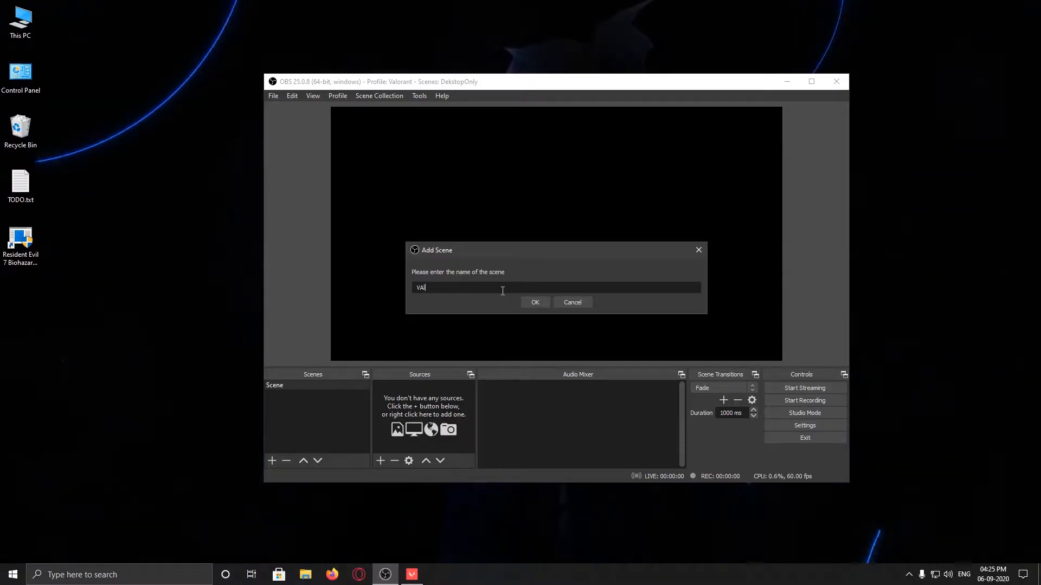
text(VAlorant)
key(BackSpace)
key(BackSpace)
key(BackSpace)
key(BackSpace)
key(BackSpace)
key(BackSpace)
key(BackSpace)
text(alorant)
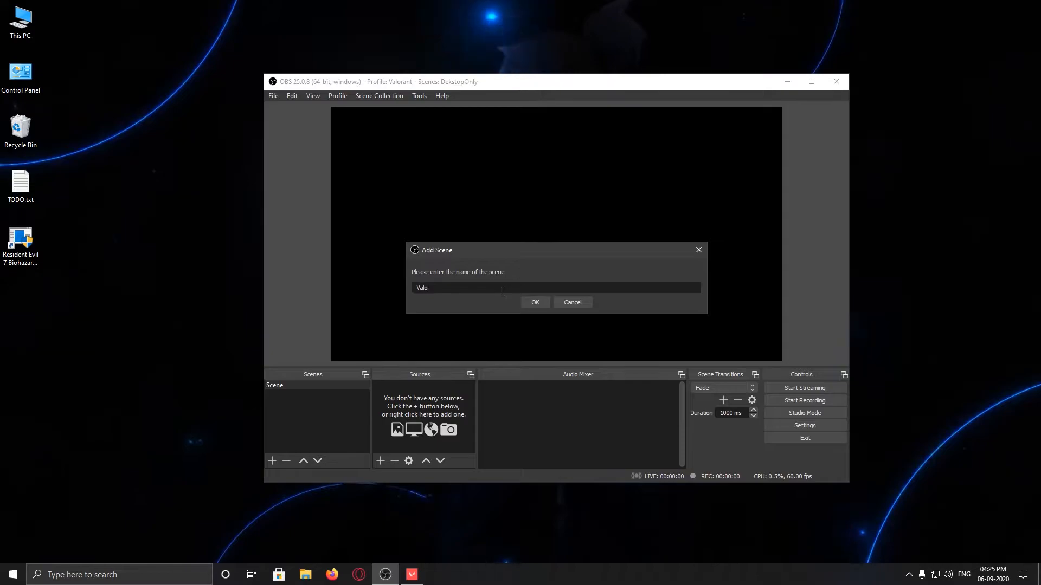
click(541, 301)
- Rename the original scene, Scene, as Dekstop
right_click(288, 385)
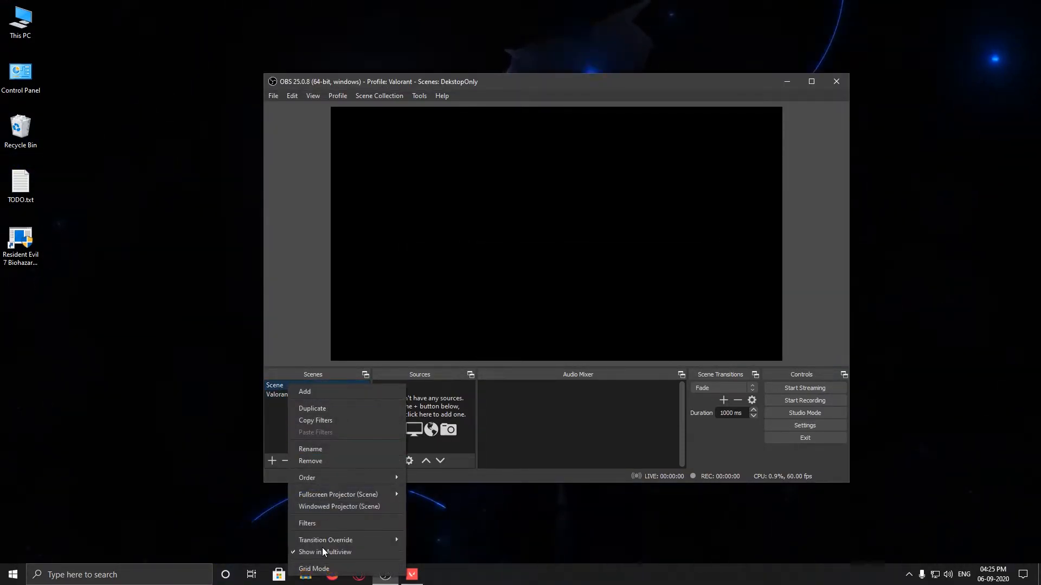
click(320, 450)
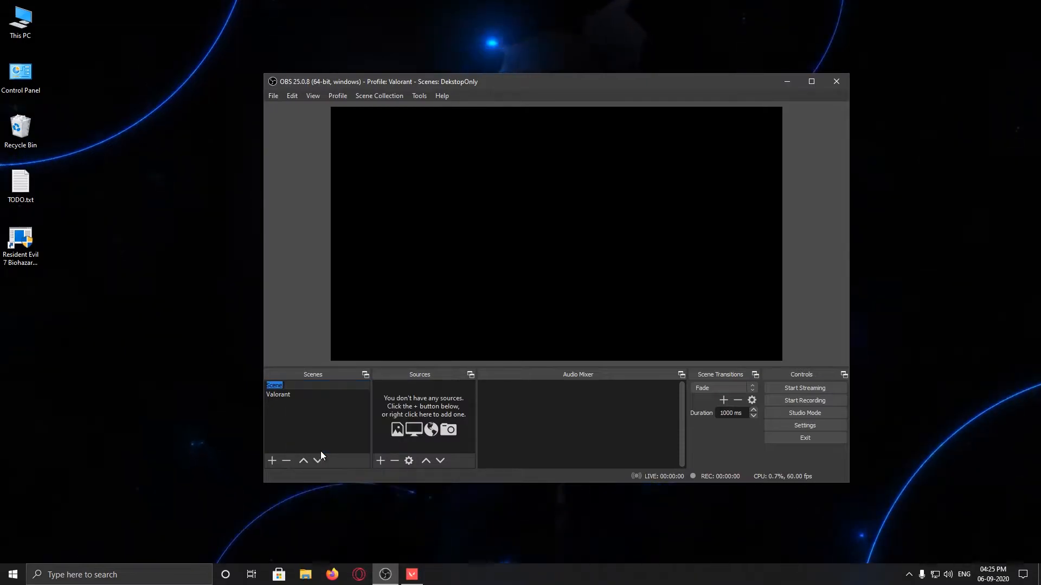
text(Dekstop)
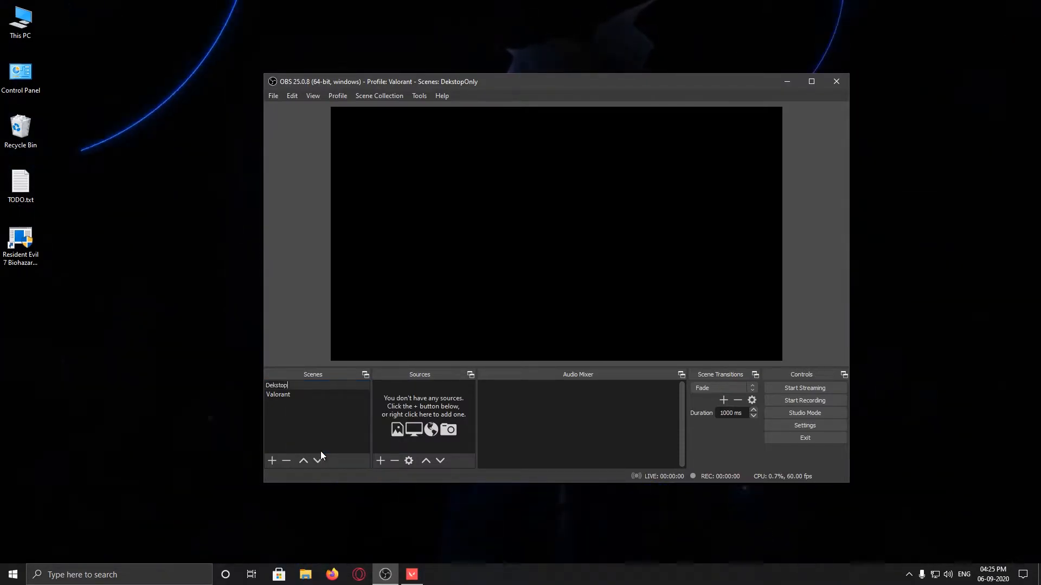
key(Return)
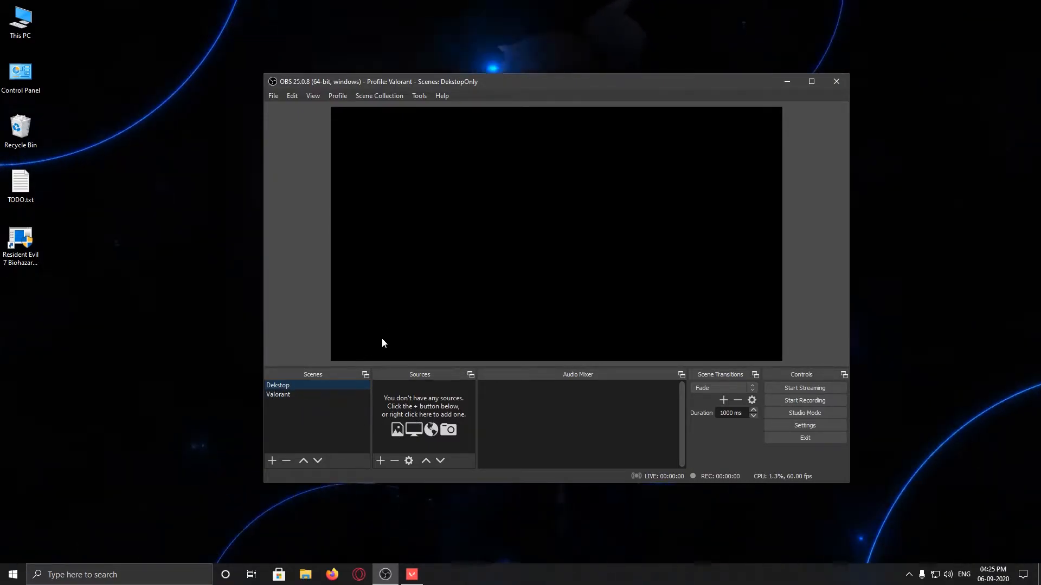
- Add a new Display Capture source to the Dekstop scene, using Display 1 at 1920x1080 with the cursor captured
click(380, 460)
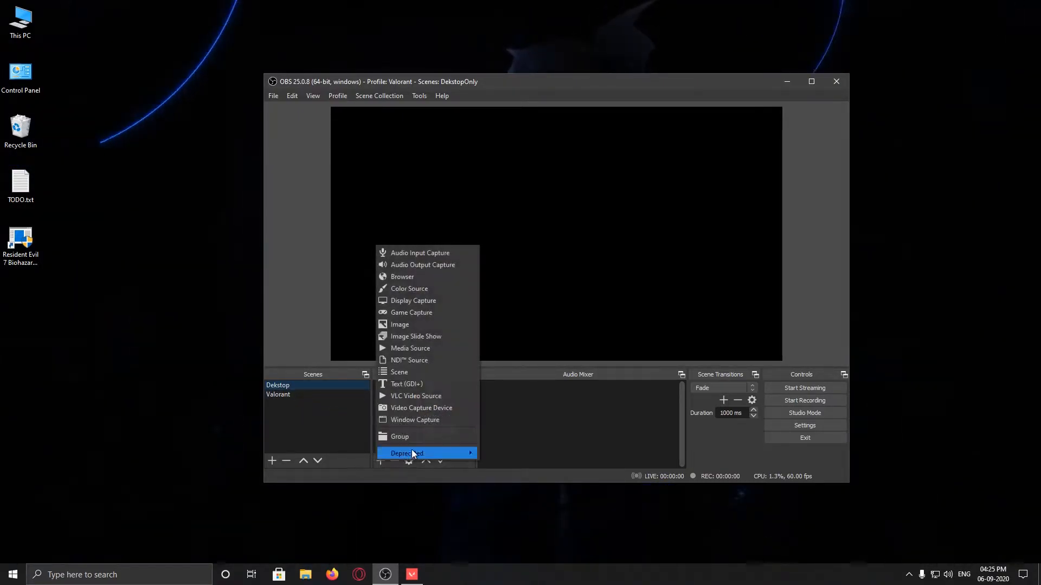
click(421, 302)
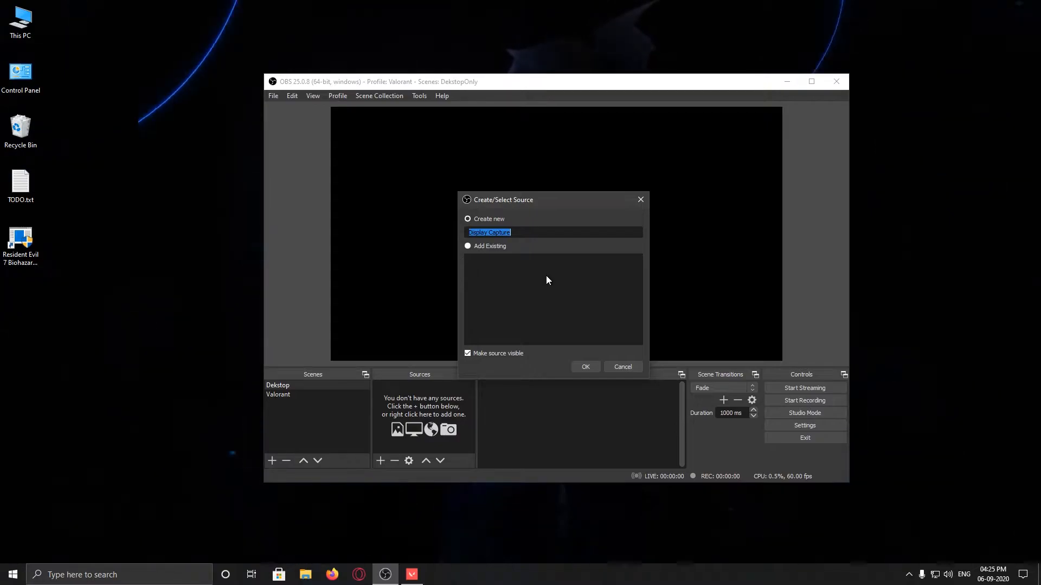
click(581, 367)
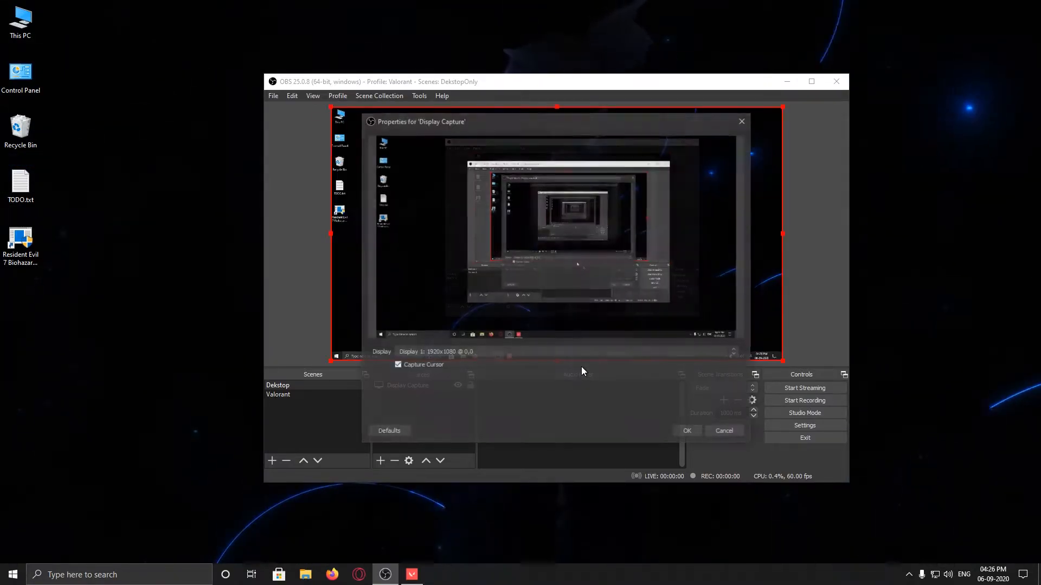
click(444, 351)
click(445, 351)
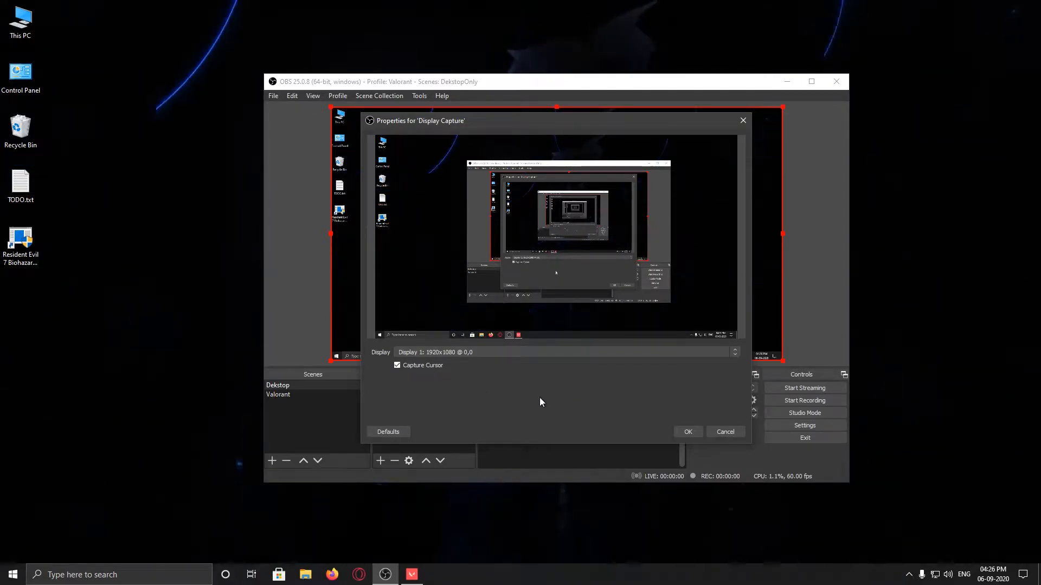
click(688, 432)
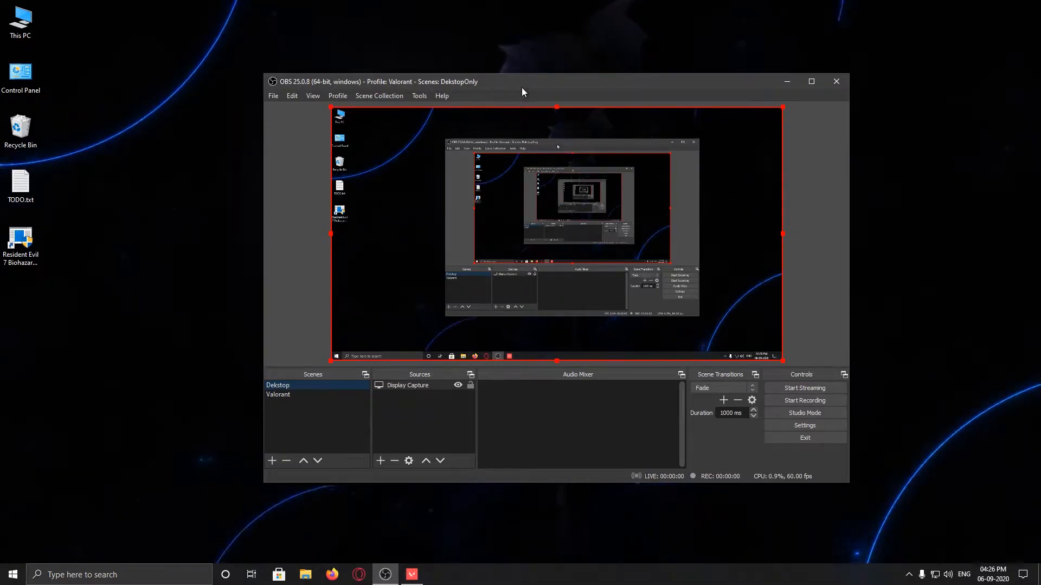
- Add a new Audio Input Capture source named mic to the Dekstop scene
drag(522, 83, 526, 97)
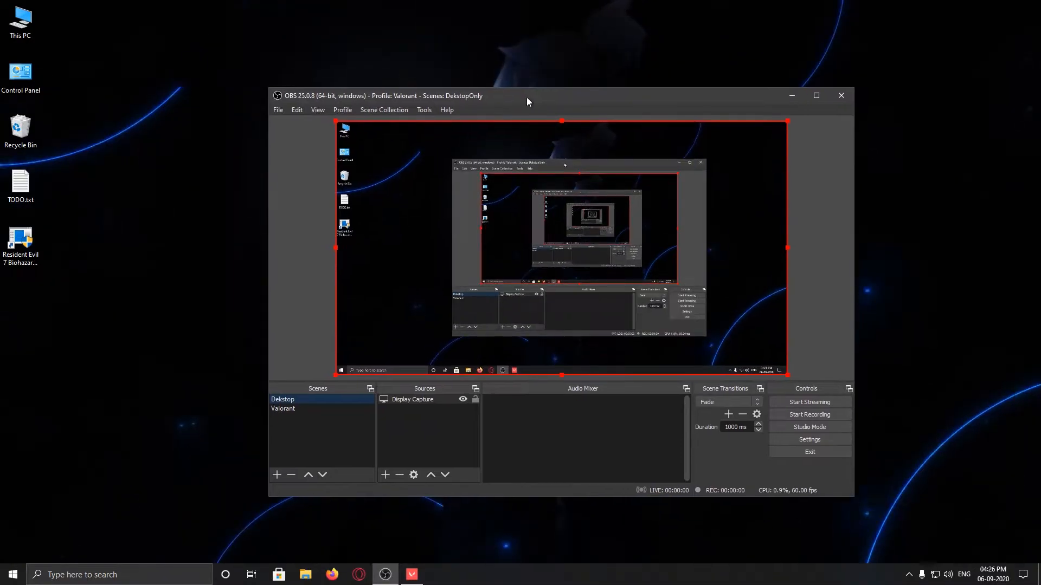
click(437, 442)
click(385, 474)
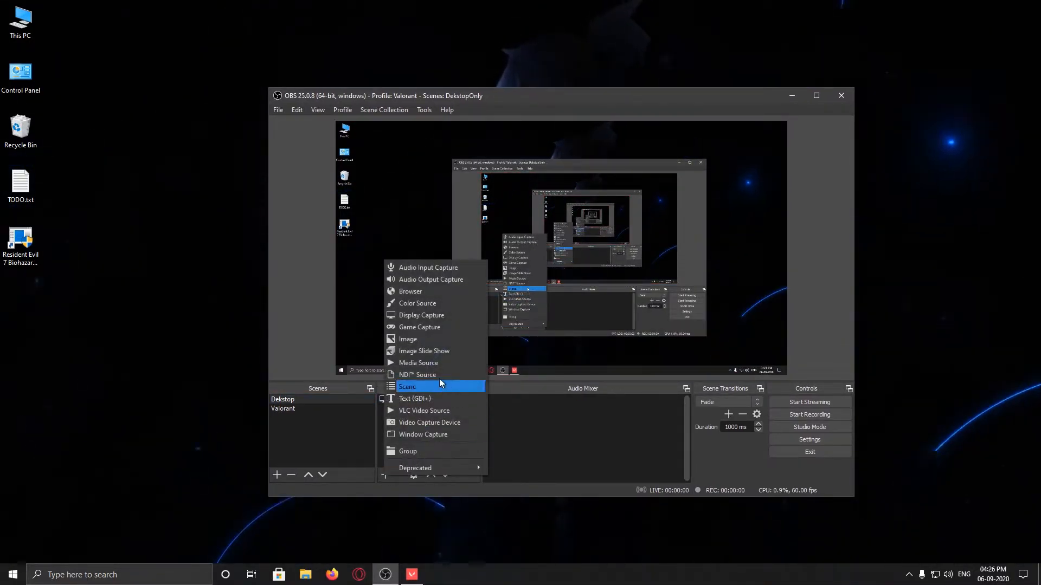
click(438, 268)
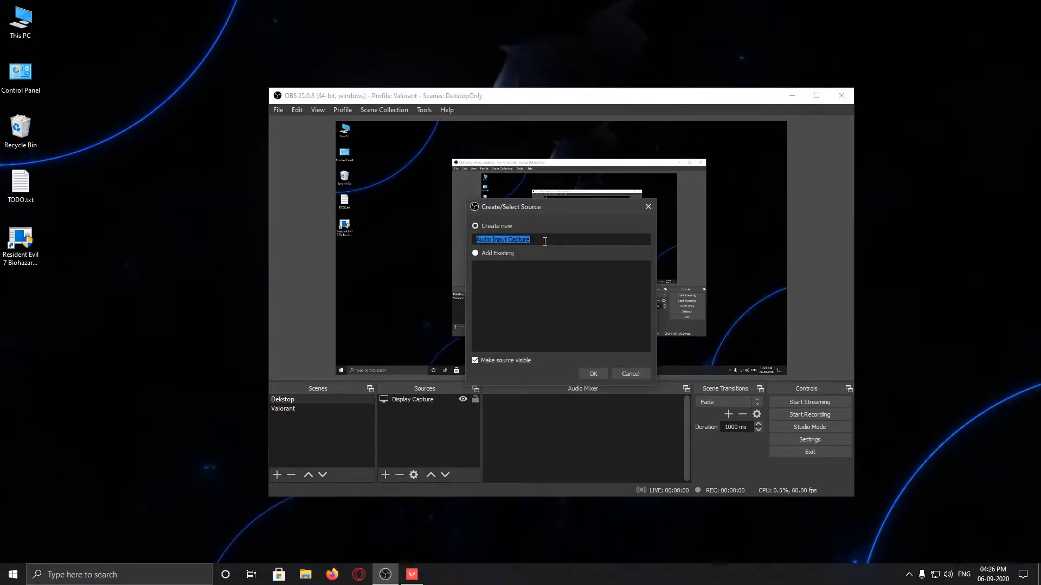
click(593, 374)
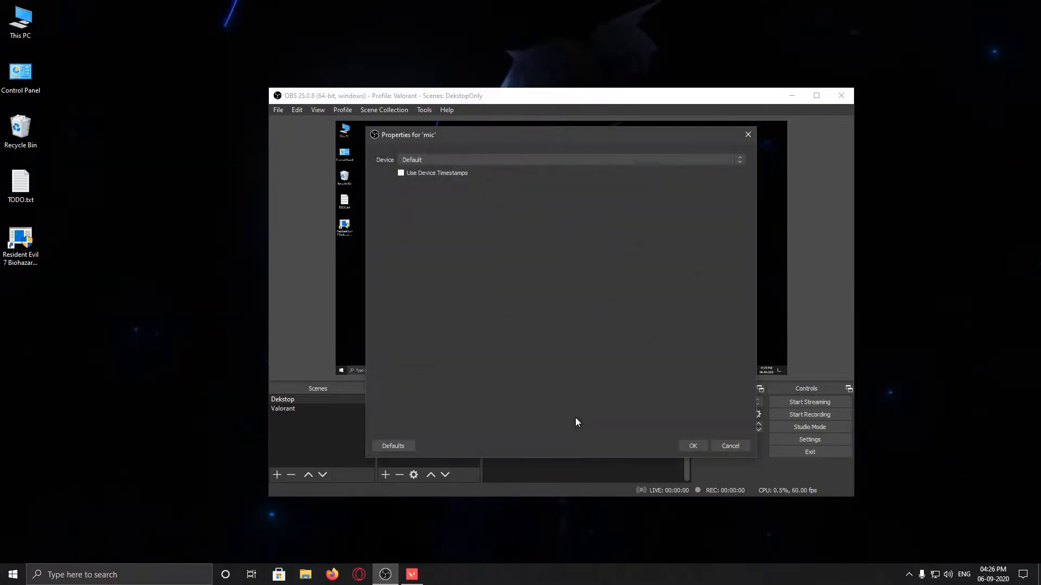
- Set the mic source's device to Microphone (USB Audio Device) and lower its mixer volume to -12.2 dB
click(430, 158)
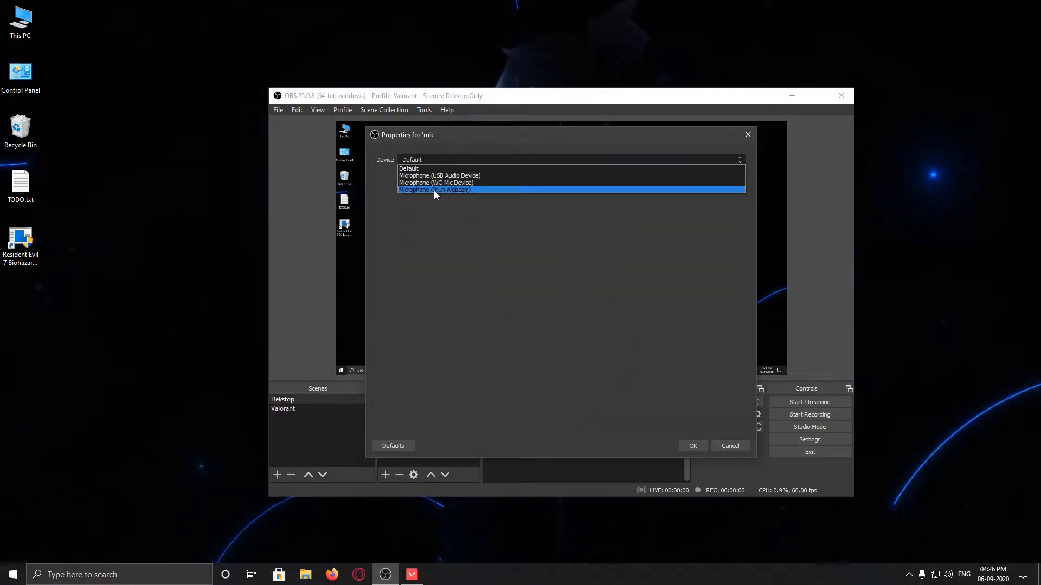
click(441, 177)
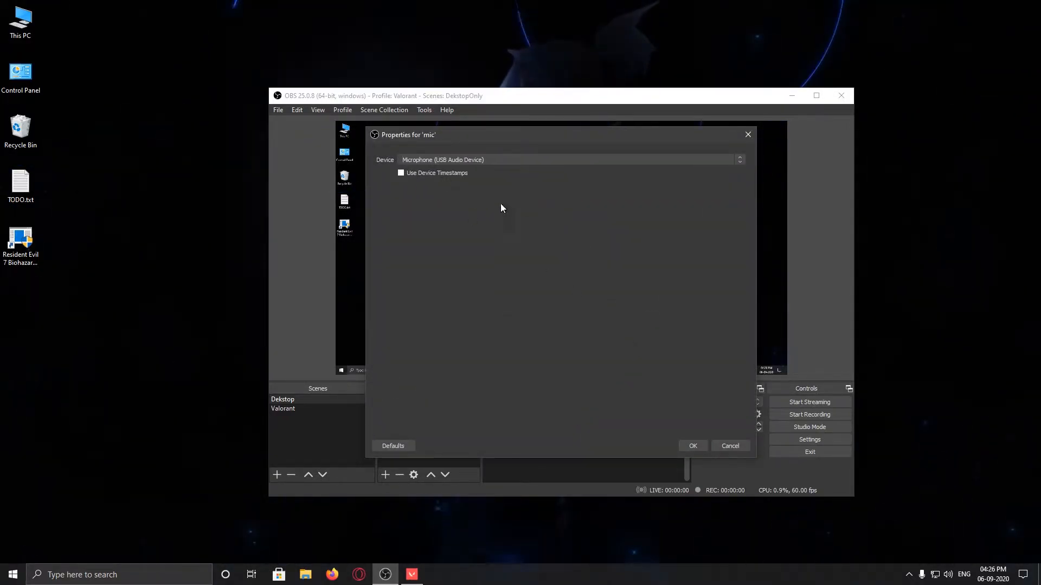
click(692, 446)
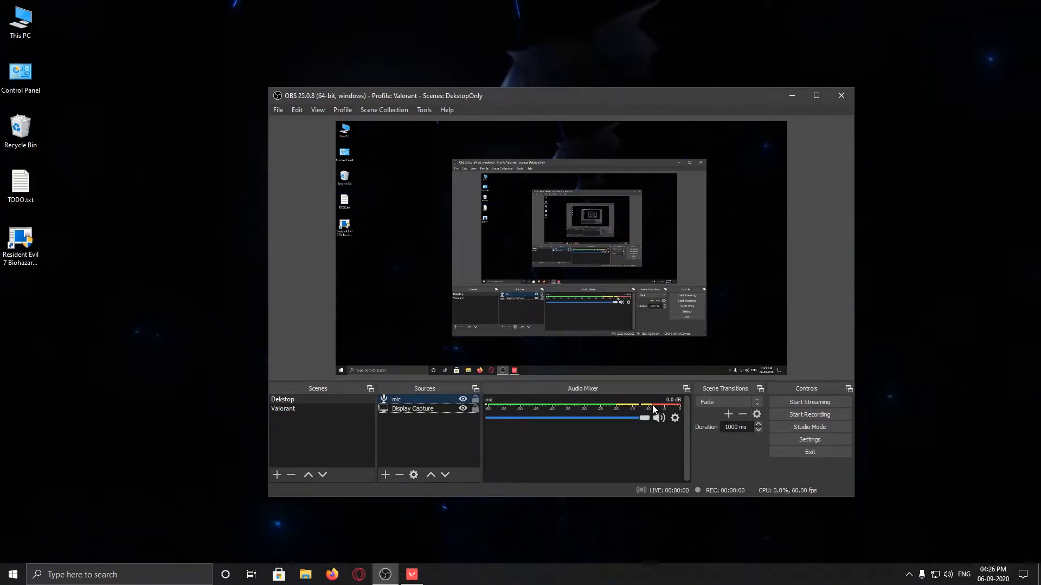
drag(644, 418, 584, 420)
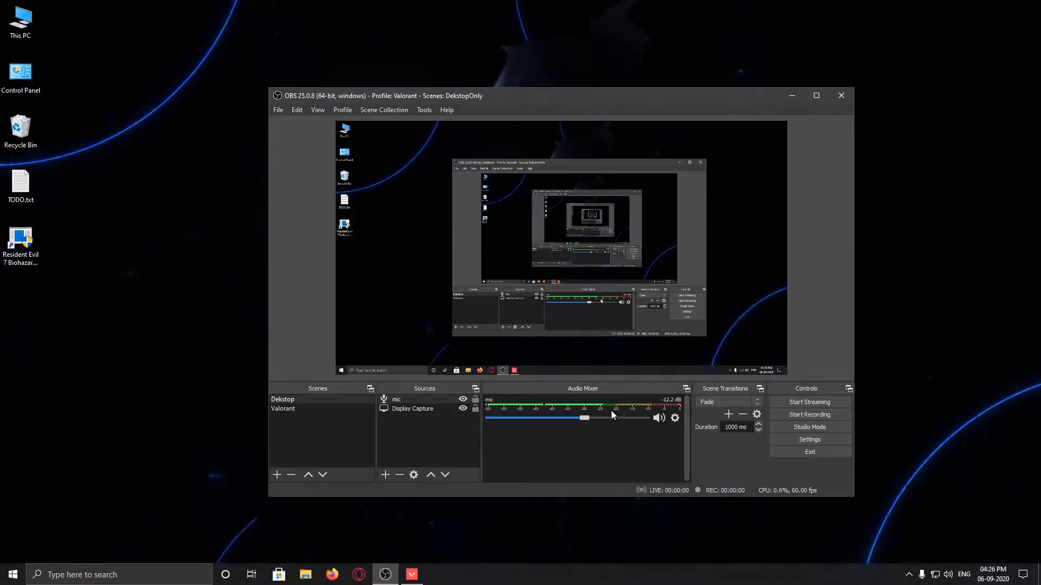
click(451, 432)
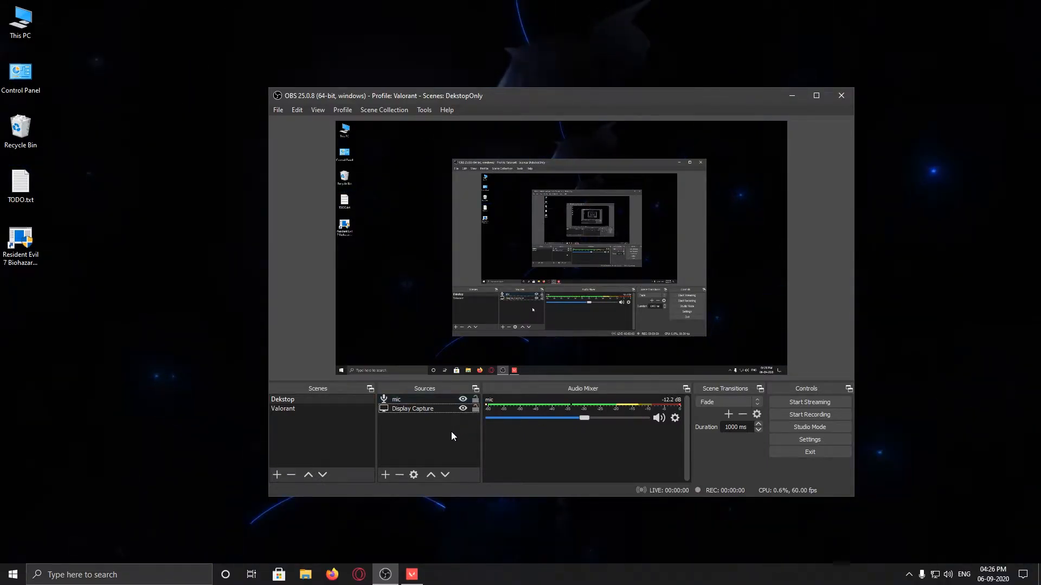
- Add a new Audio Output Capture source named Speakerws to the Dekstop scene
click(386, 474)
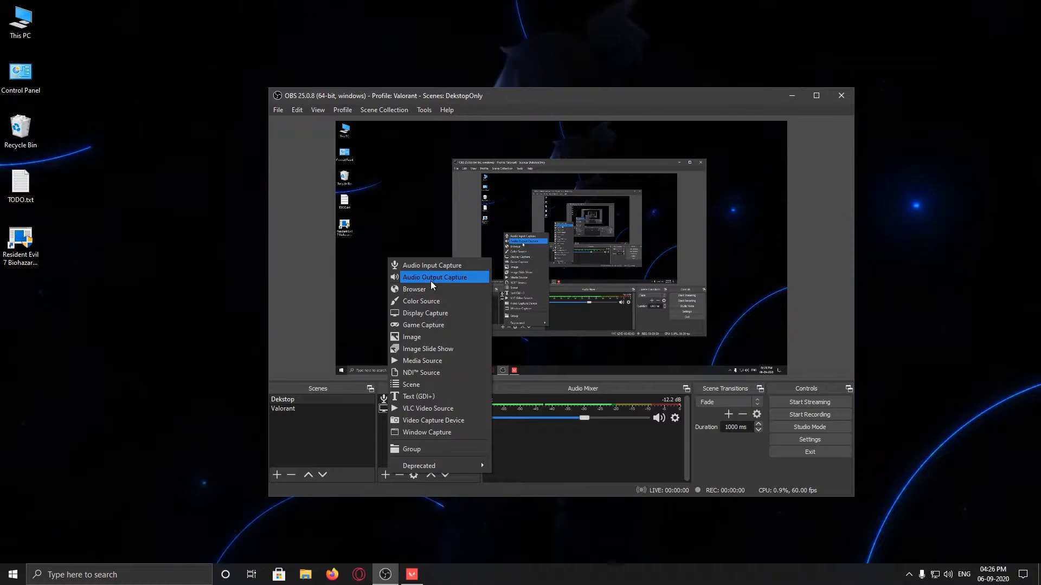
click(430, 277)
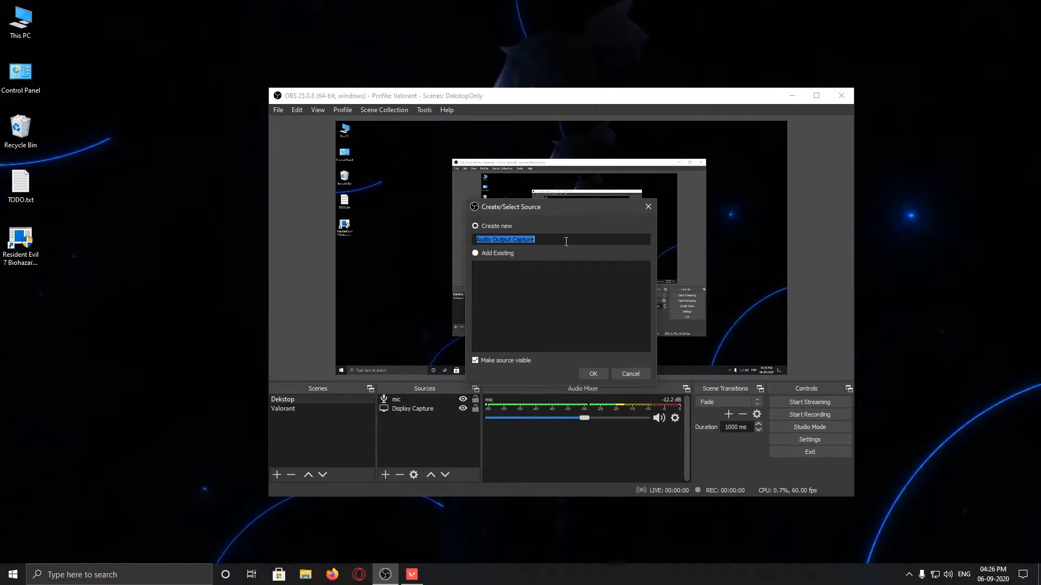
text(S)
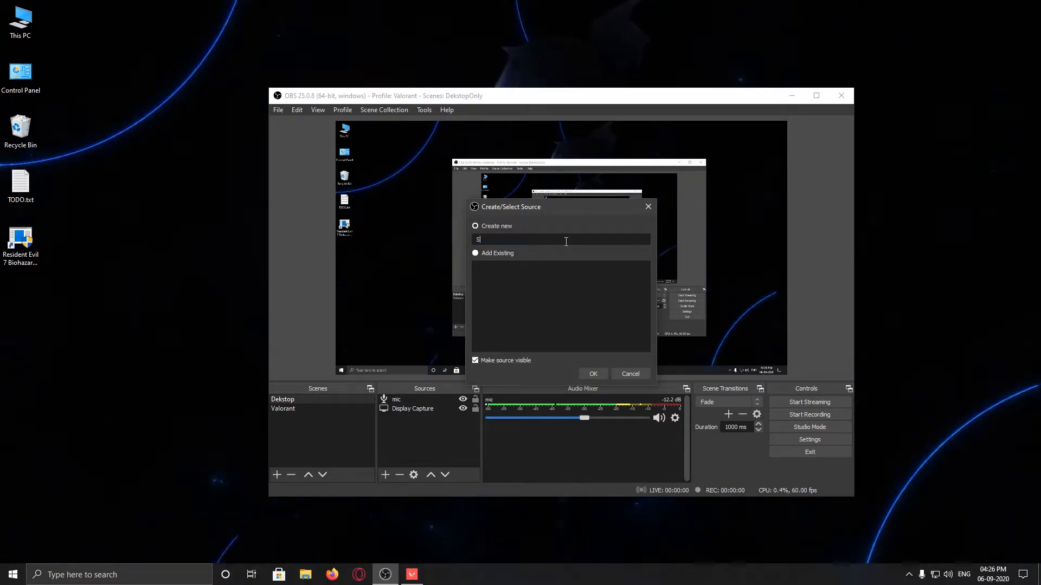
text(peak)
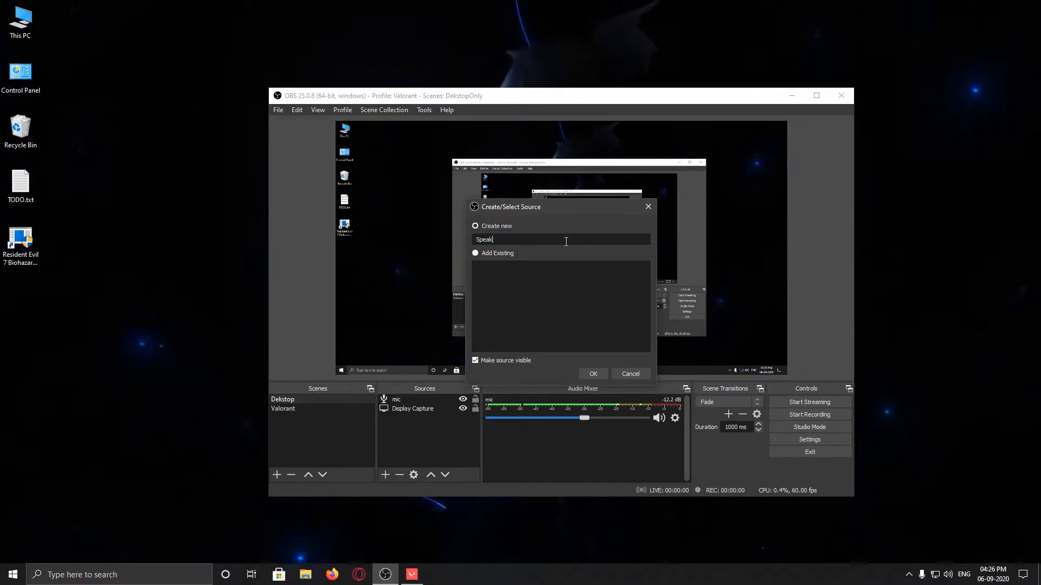
text(erkerws)
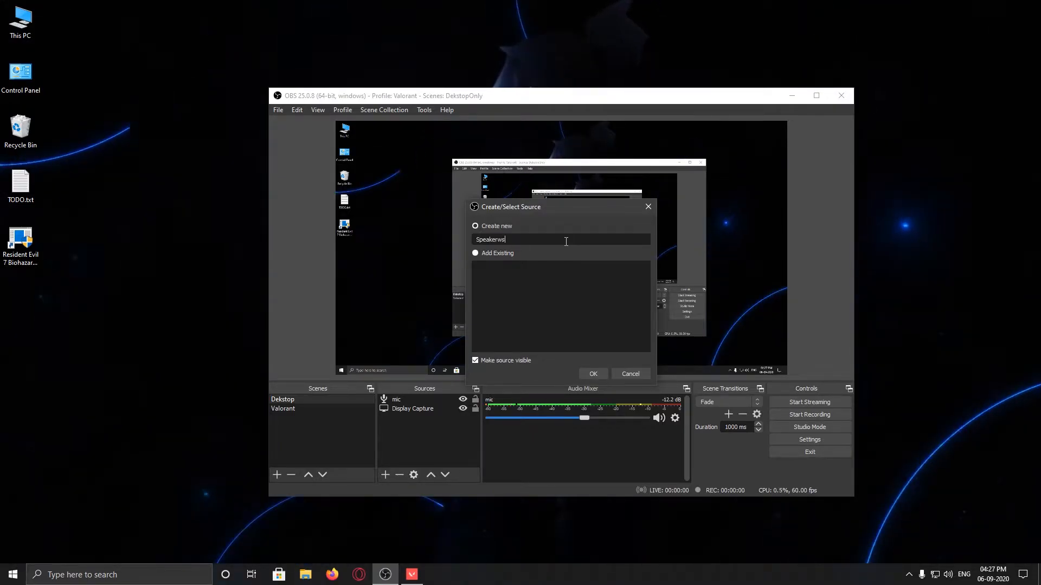
key(Return)
- Set the Speakerws source's device to Speakers (USB Audio Device) and lower its mixer volume to -17.5 dB
click(457, 161)
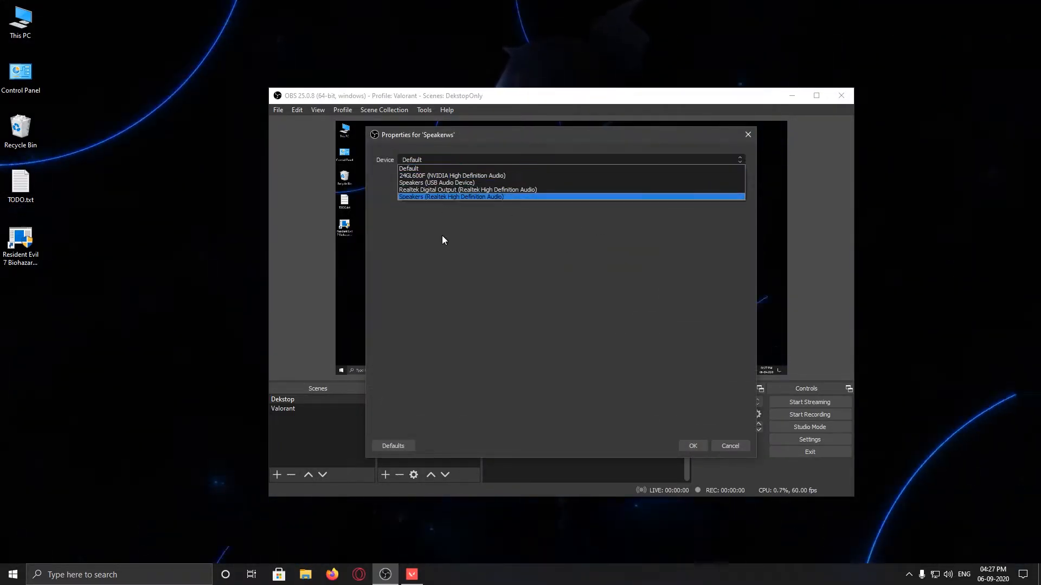
click(465, 185)
click(702, 449)
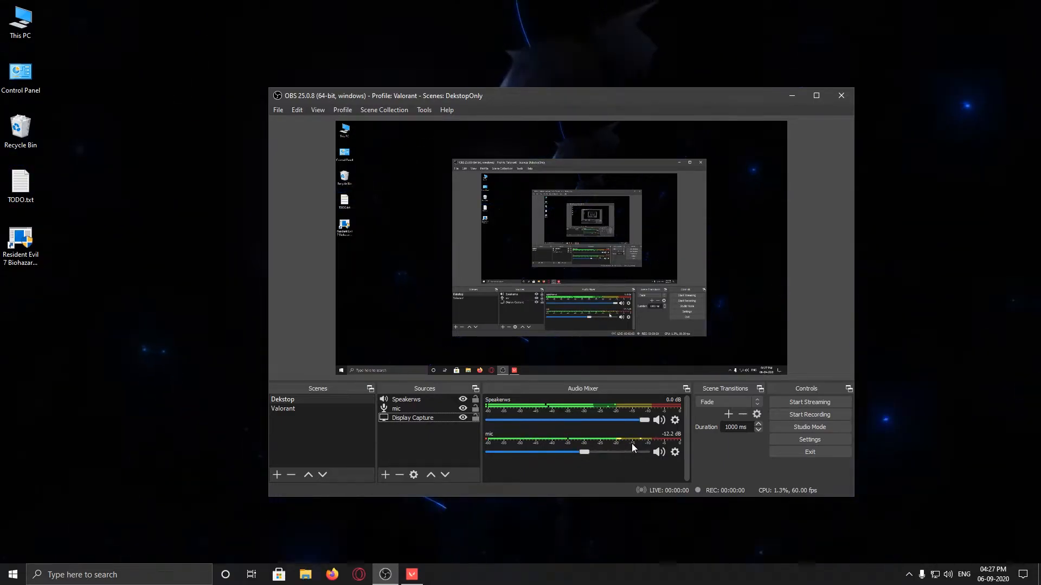
click(581, 421)
drag(581, 420, 570, 421)
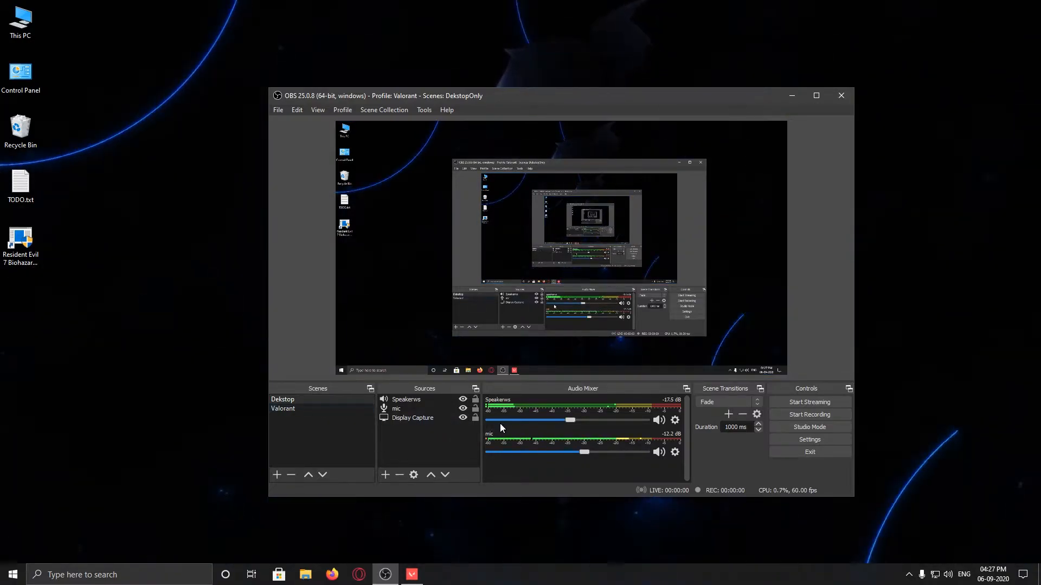
click(309, 412)
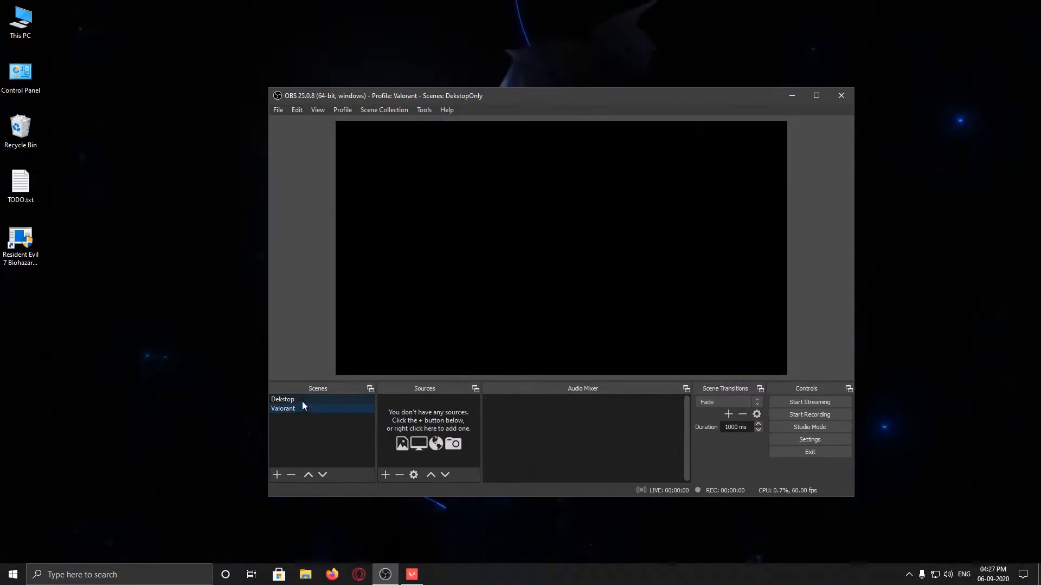
click(386, 475)
key(Escape)
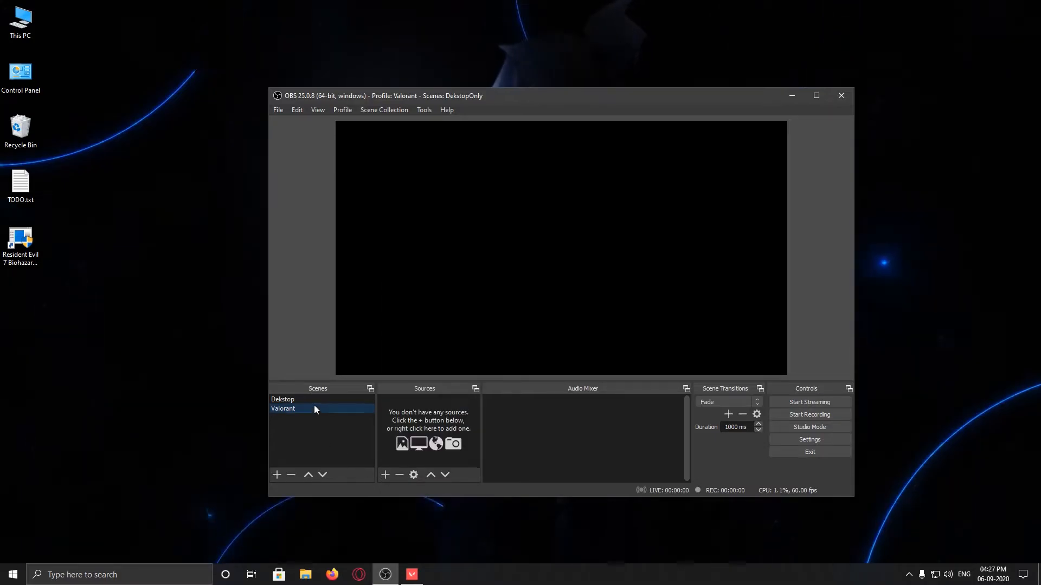
- Copy the Speakerws and mic sources from the Dekstop scene into the Valorant scene and compare both scenes' sources
click(314, 400)
click(411, 400)
ctrl+click(406, 408)
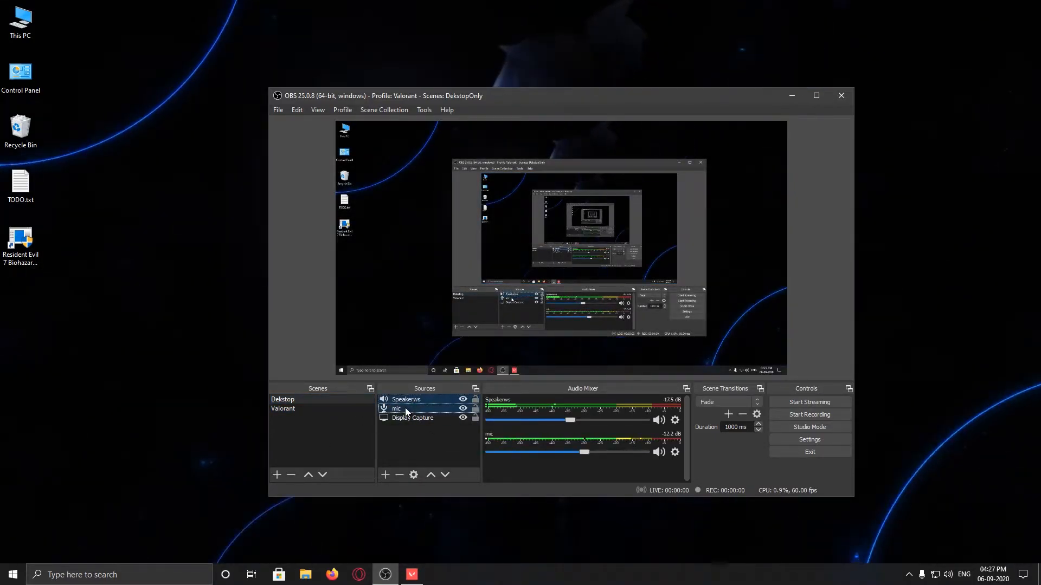
click(303, 408)
key(ctrl+v)
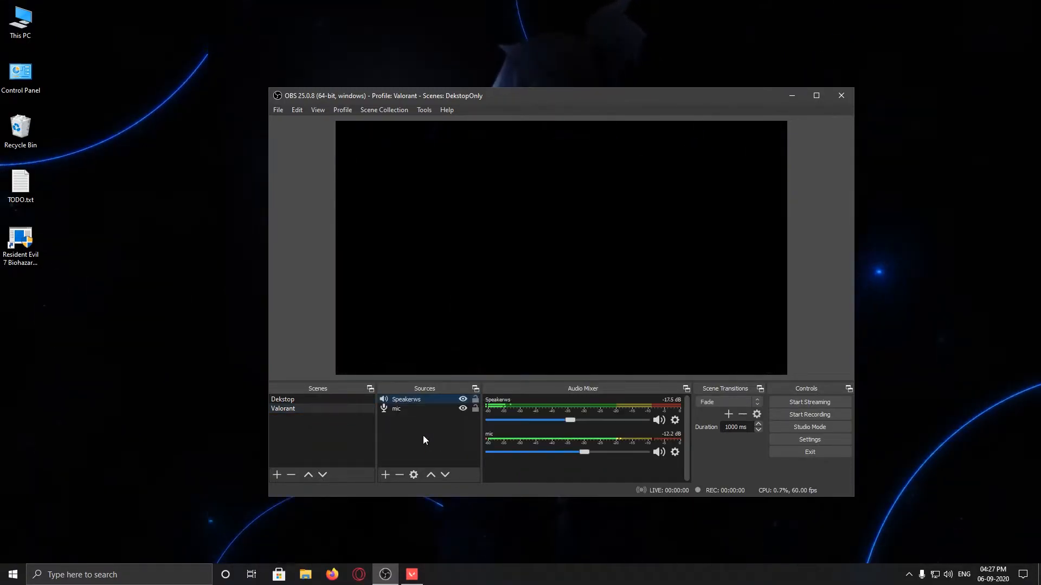
click(326, 402)
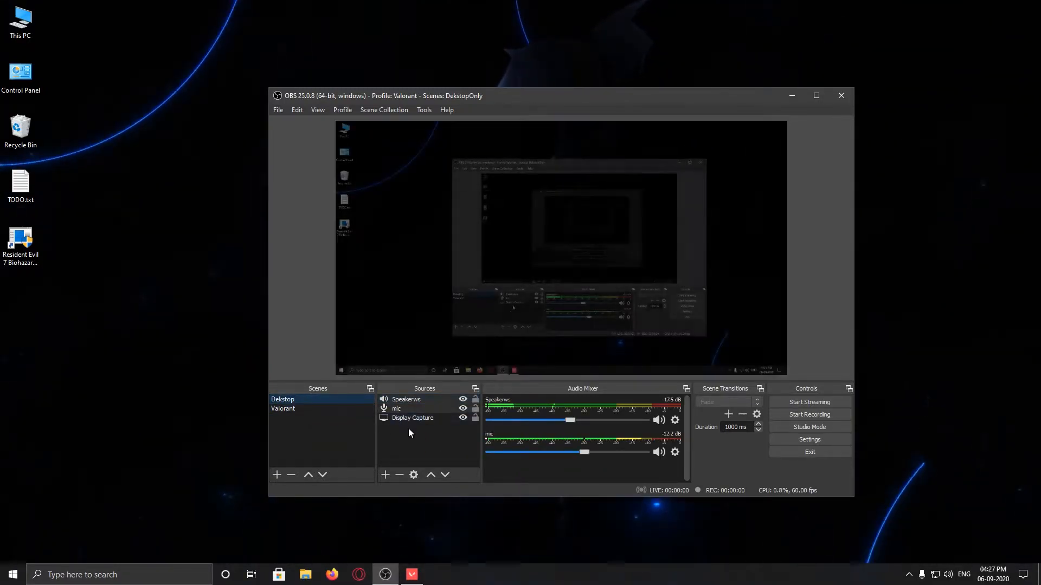
click(323, 409)
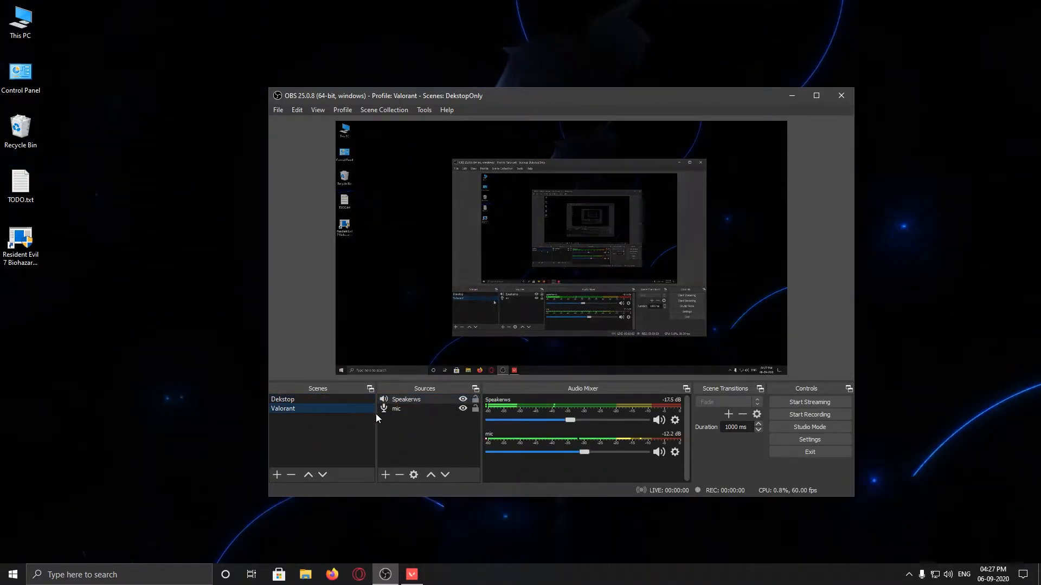
click(402, 430)
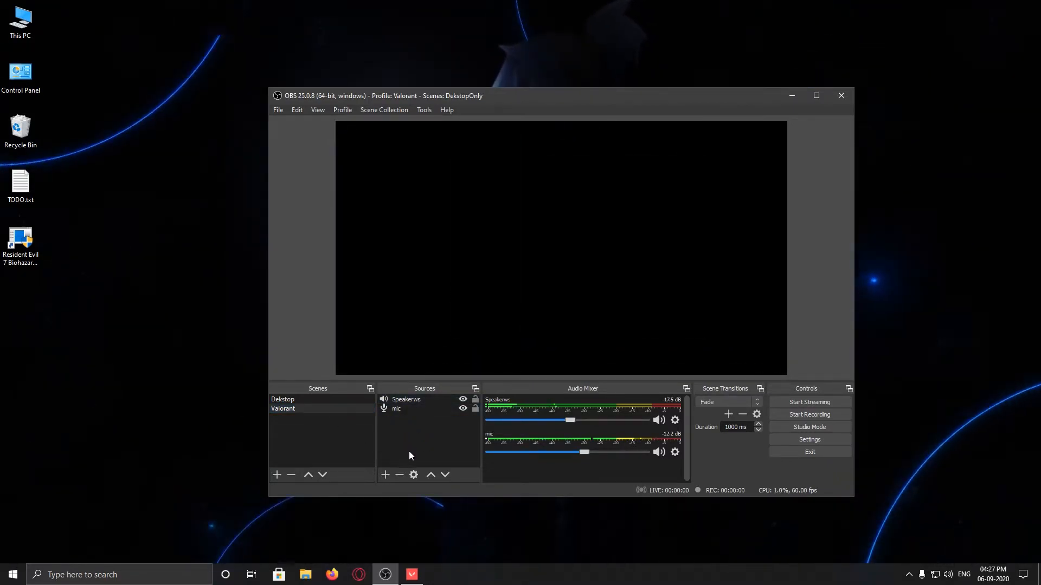
- Try to add a new Game Capture source named Valorant to the Valorant scene
click(385, 475)
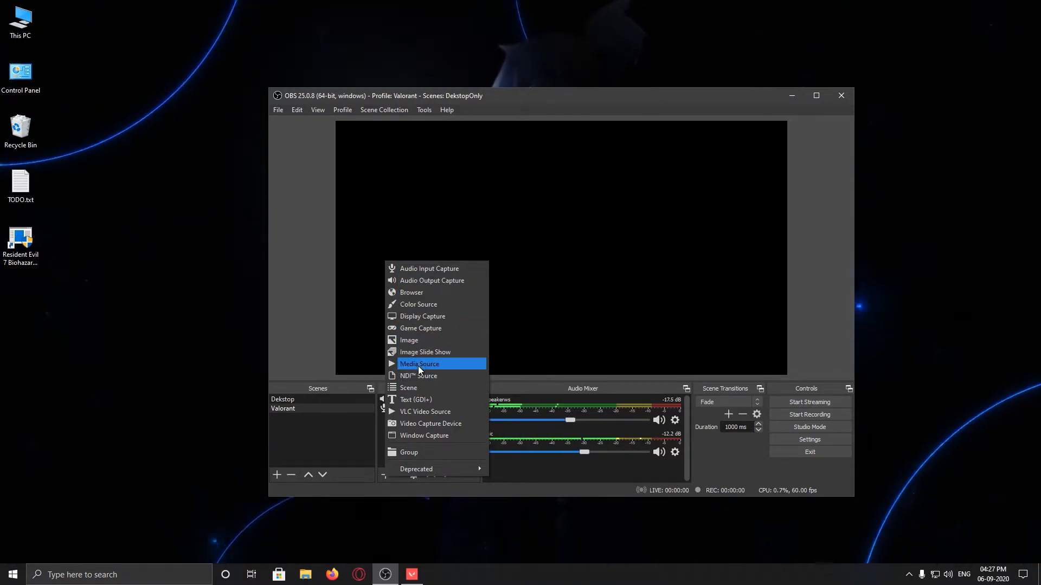
click(419, 328)
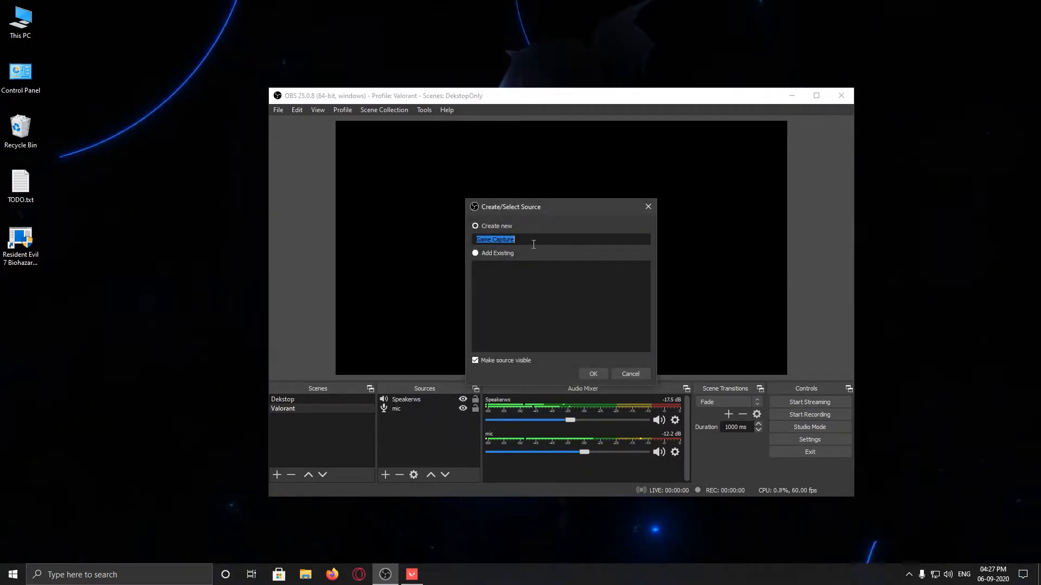
text(C)
key(BackSpace)
text(V)
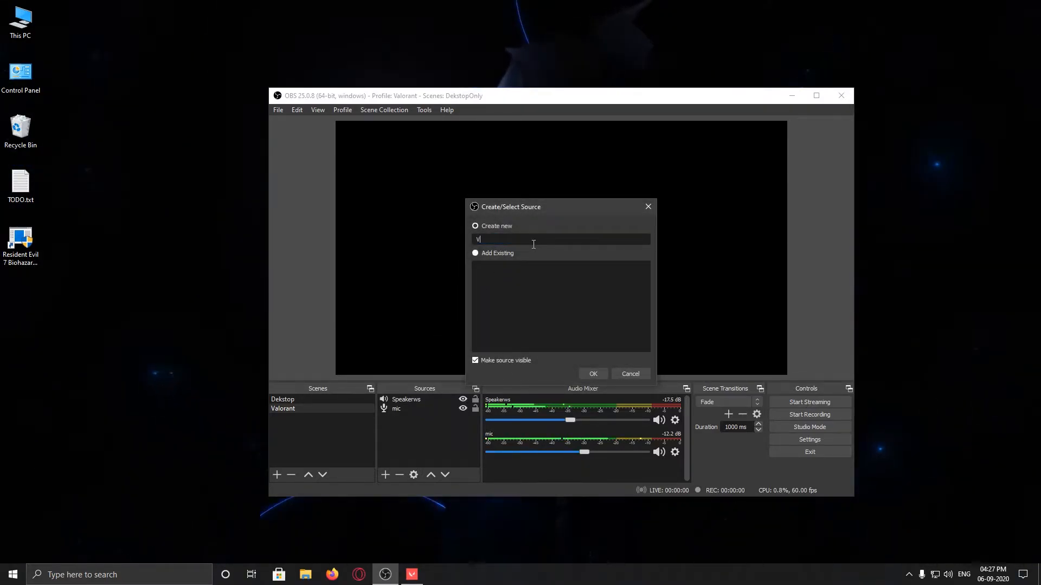
text(aloran)
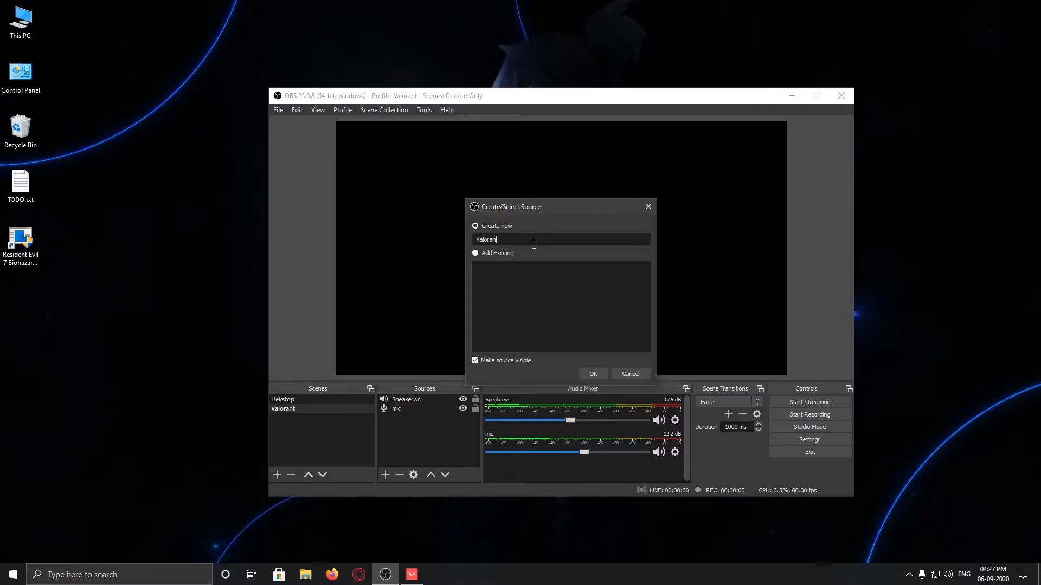
text(t)
click(600, 370)
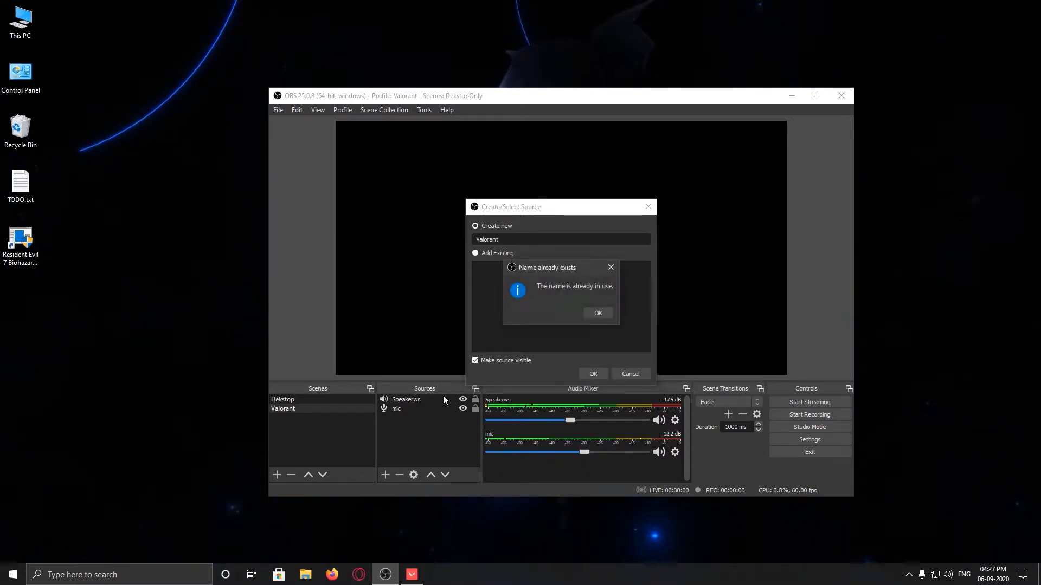
click(596, 313)
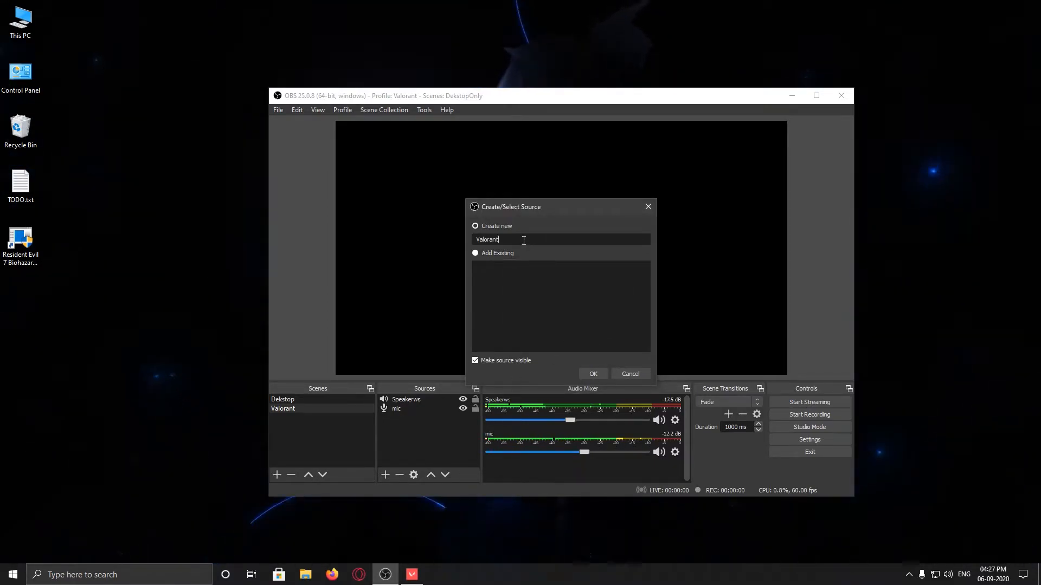
- Change the new Game Capture source's name to ValorantScreen and create it
text(Svc)
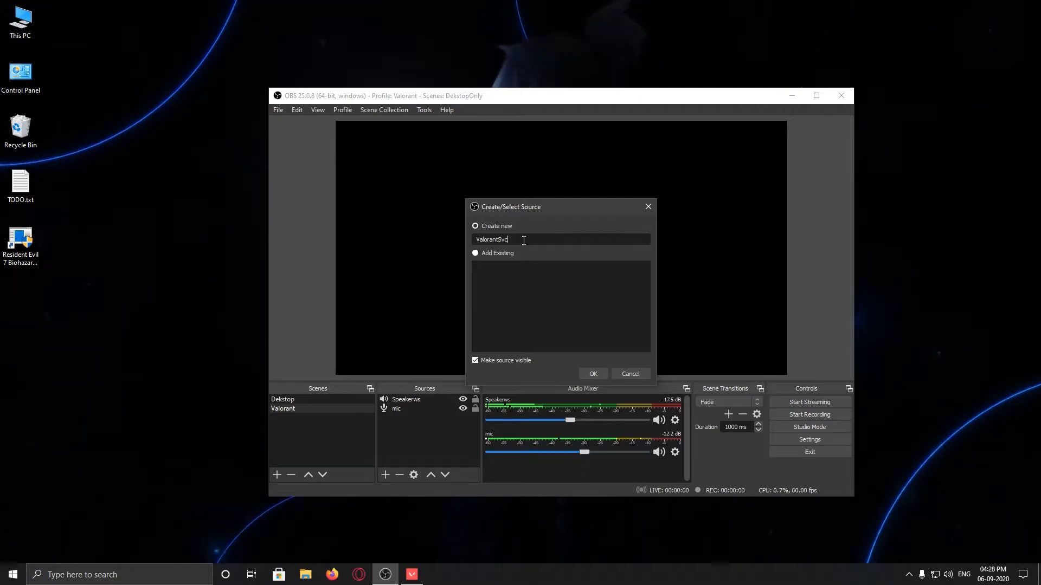
key(BackSpace)
key(BackSpace)
text(cr)
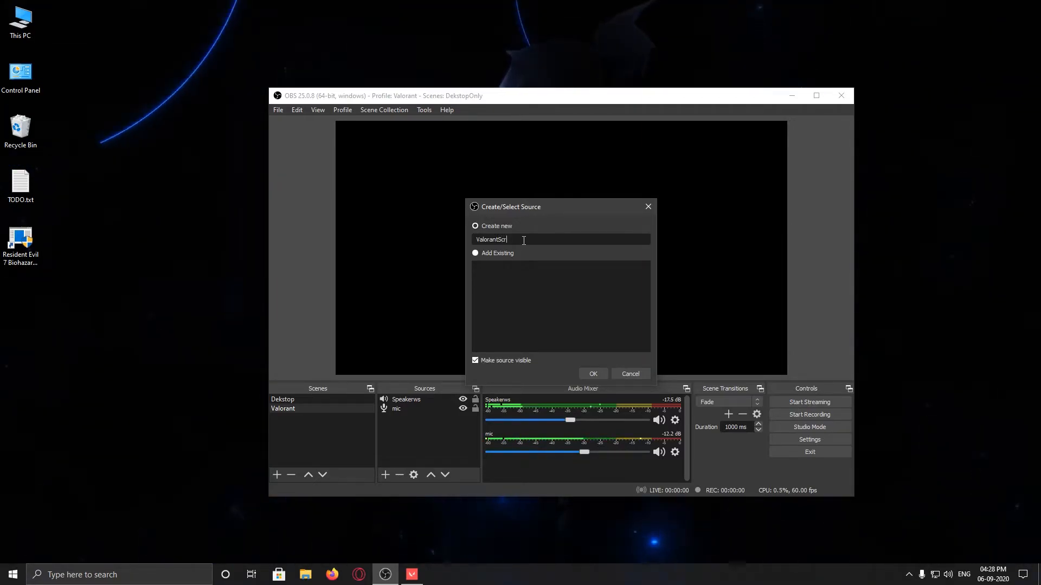
text(een)
click(591, 374)
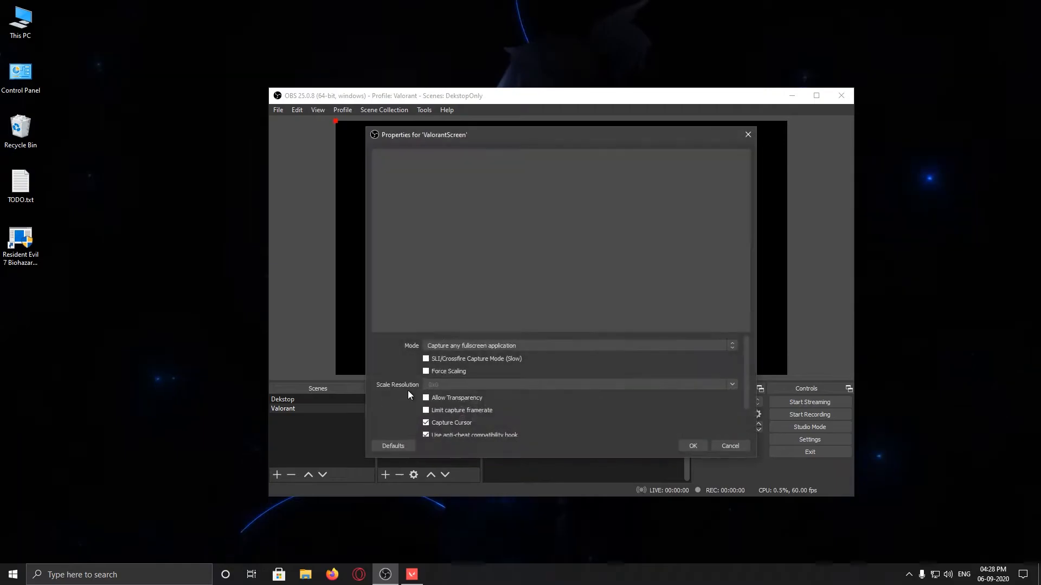
- Set ValorantScreen to Capture specific window, targeting [VALORANT-Win64-Shipping.exe]: VALORANT, and save its properties
click(516, 346)
click(516, 345)
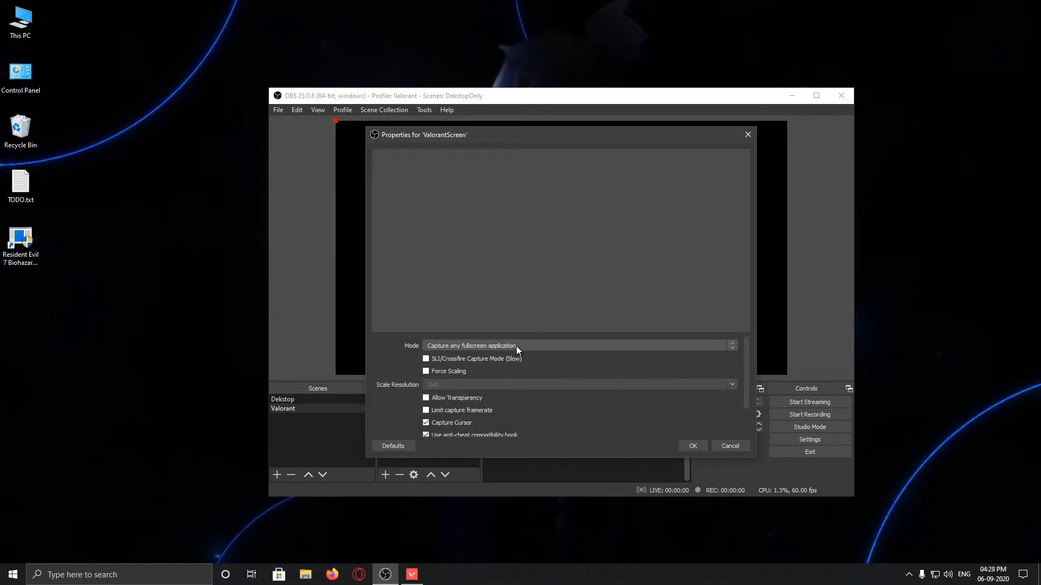
click(516, 346)
click(488, 362)
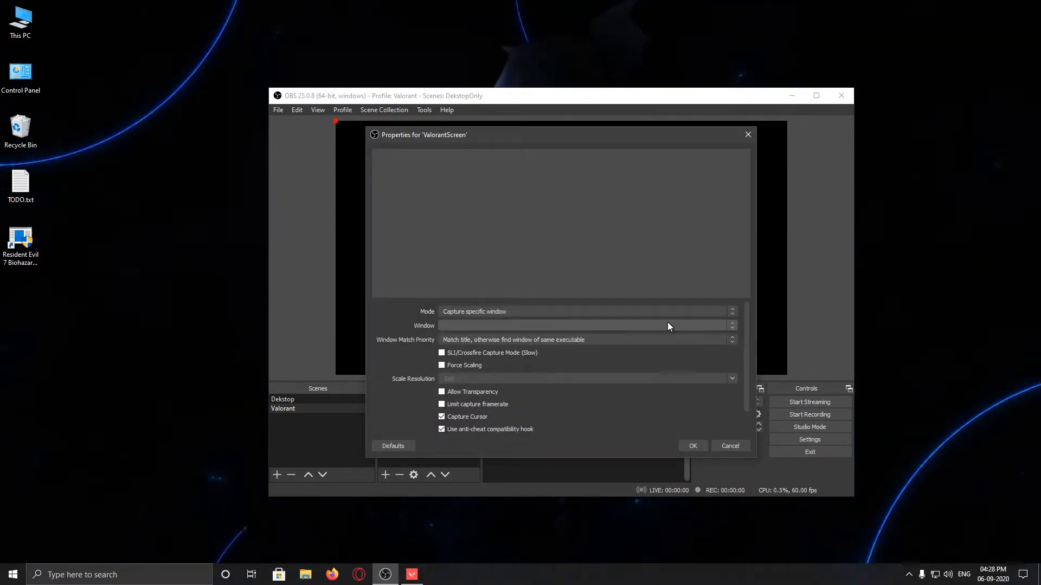
click(691, 310)
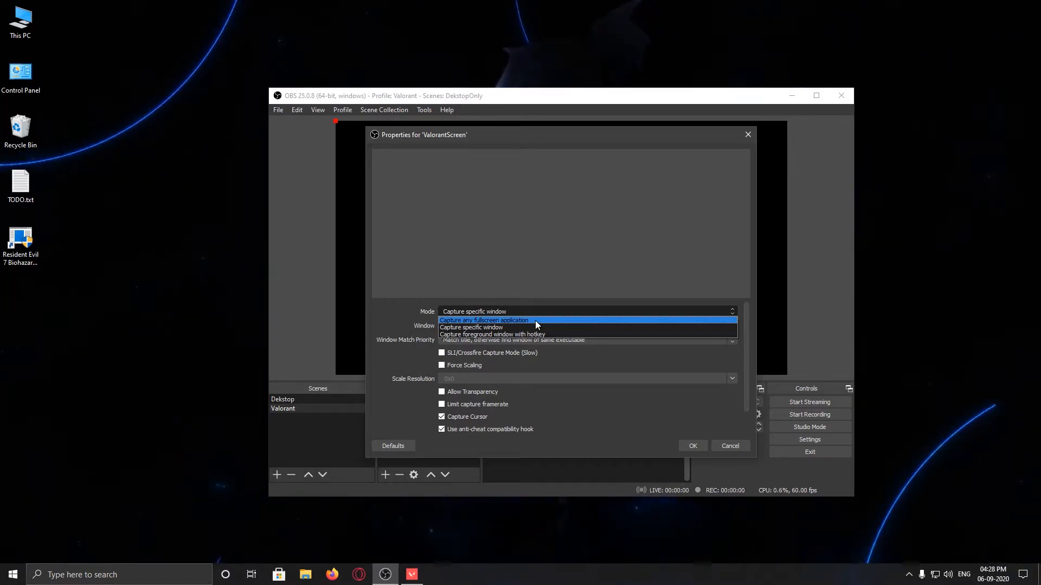
click(477, 327)
click(729, 330)
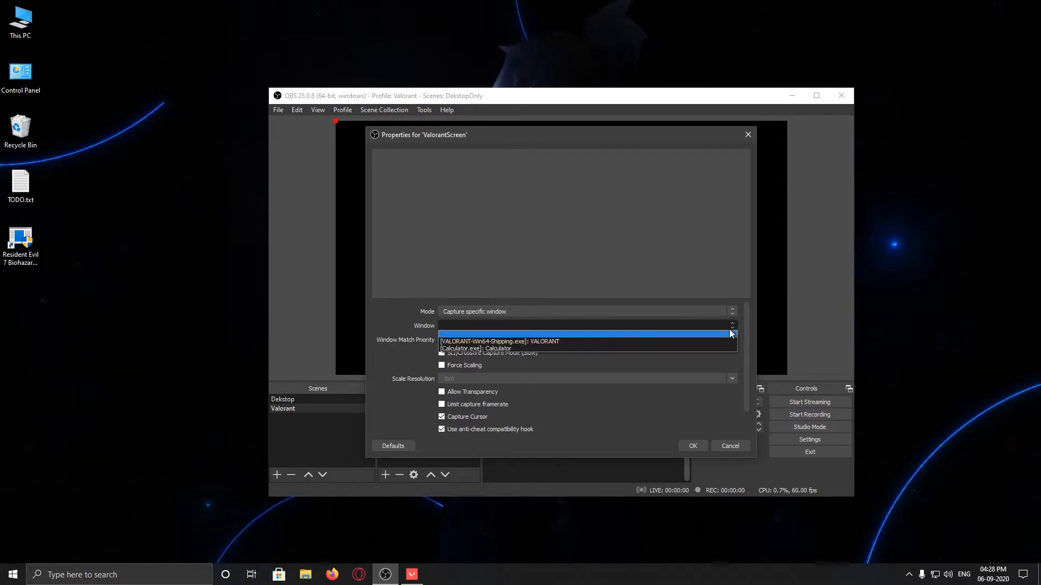
click(561, 341)
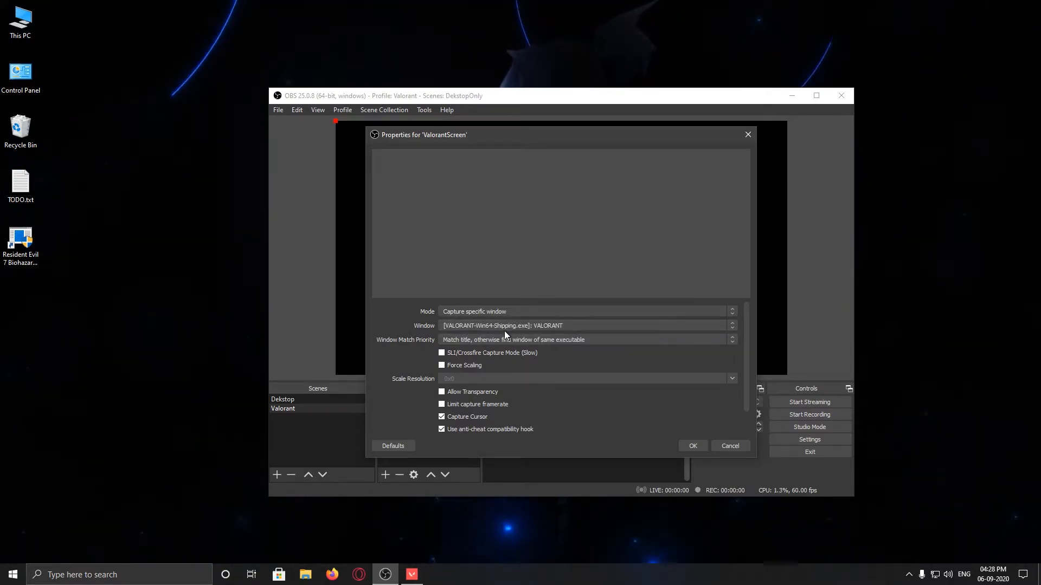
click(692, 449)
click(431, 454)
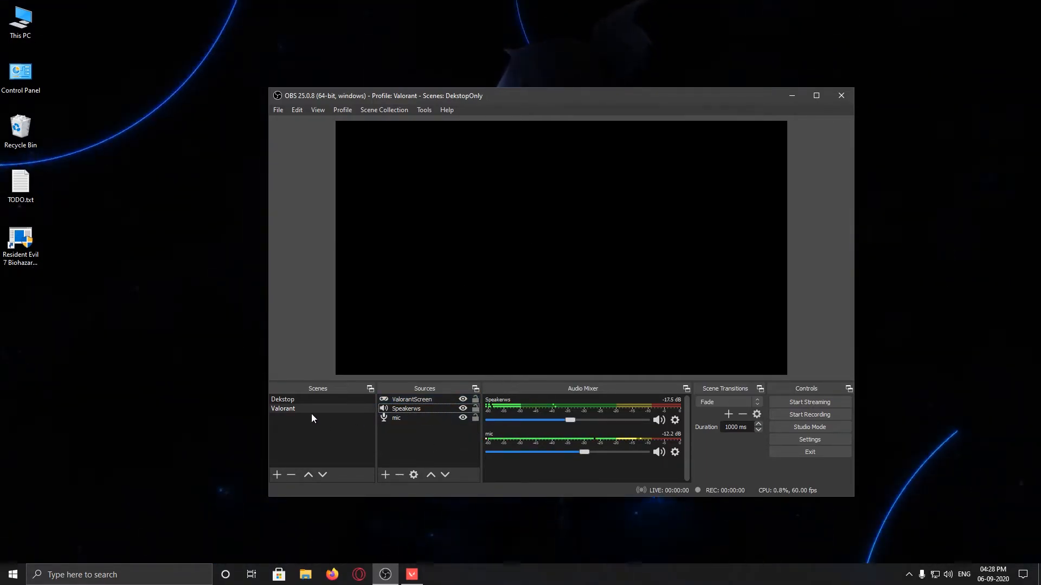
click(284, 400)
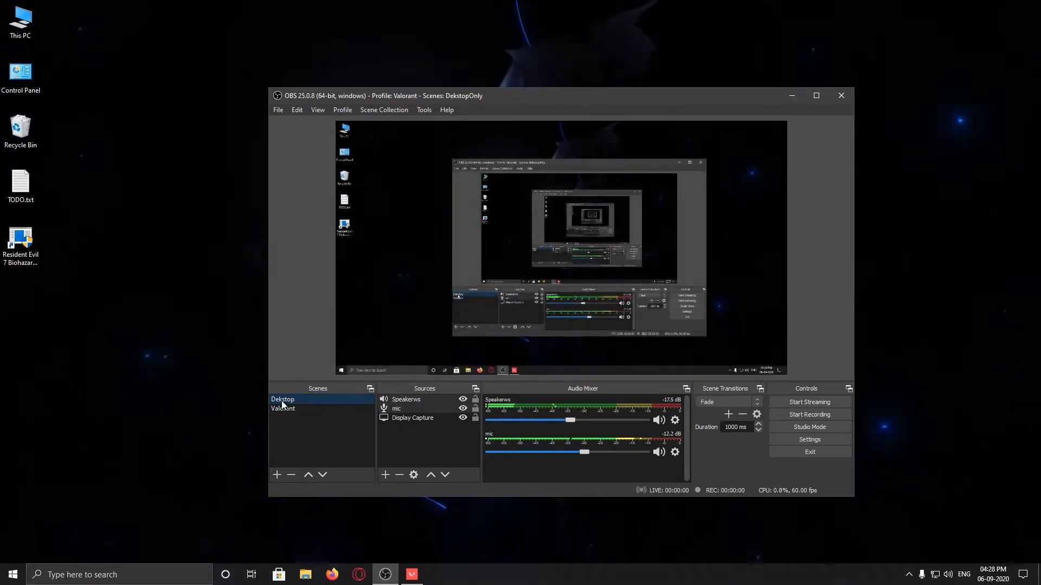
click(291, 408)
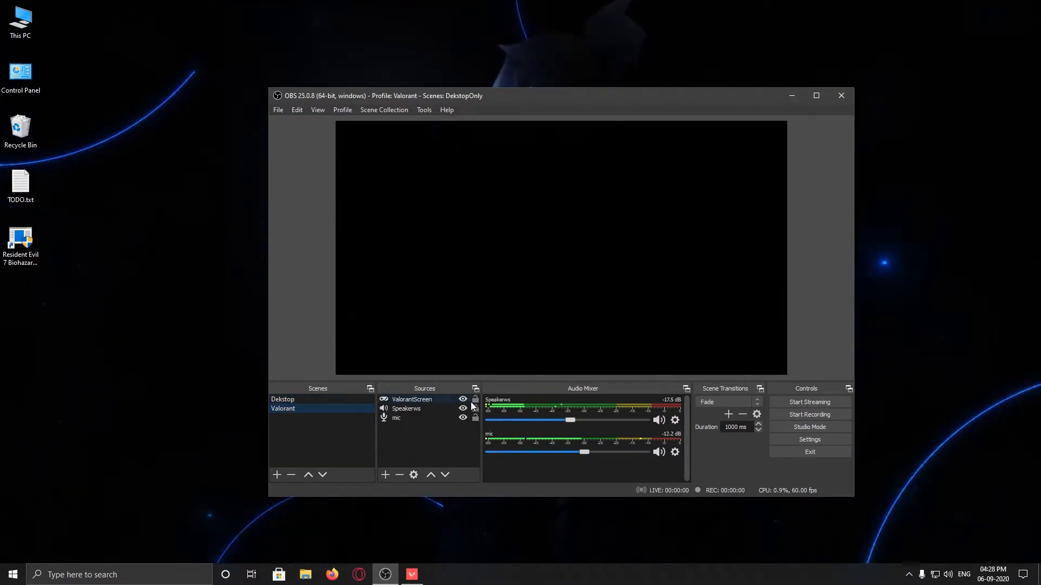
- Switch to the Valorant game to view its general video settings and return to the OBS window
click(410, 575)
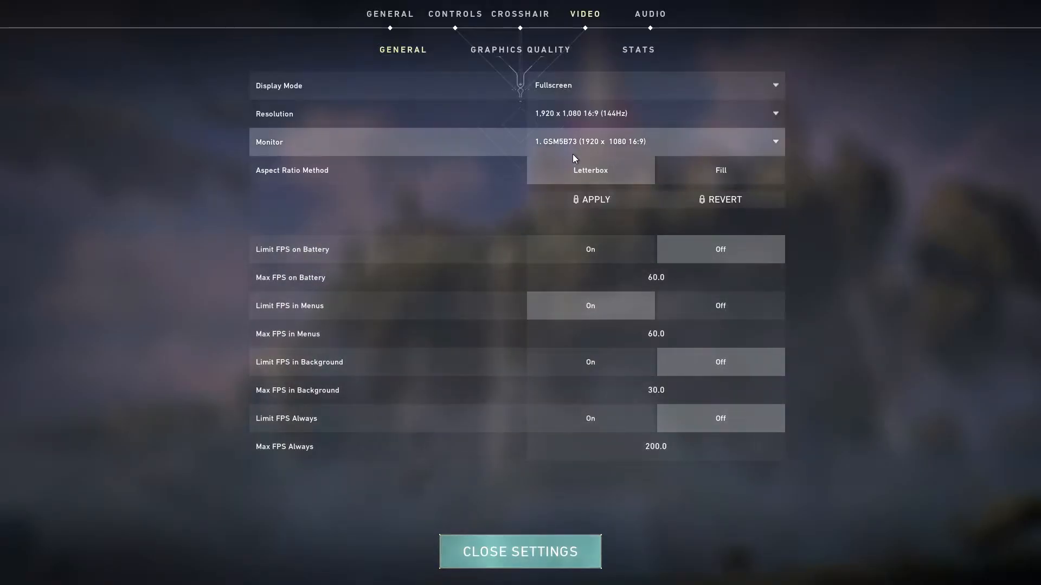
key(super+d)
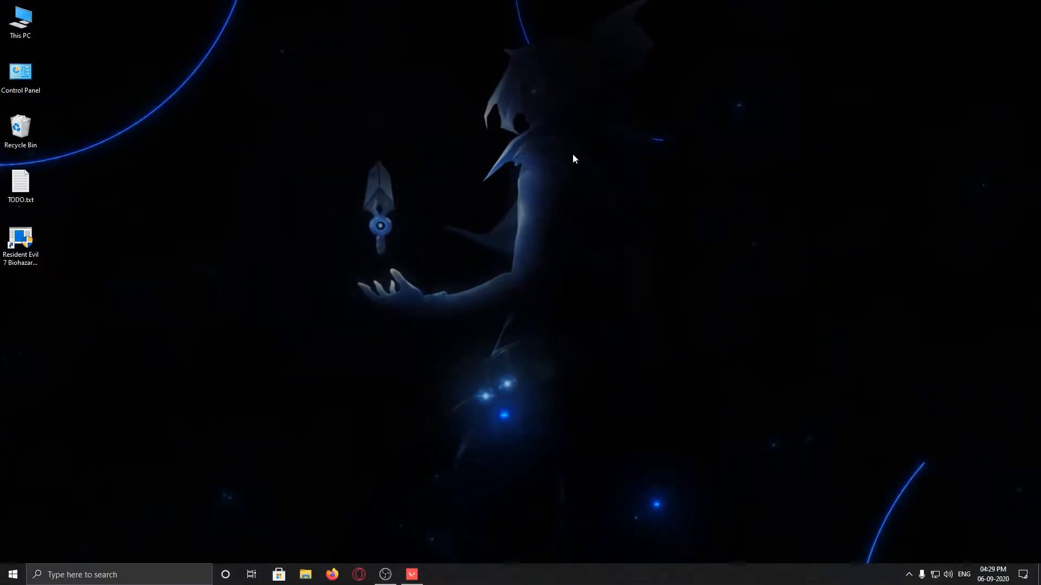
click(387, 573)
drag(513, 97, 454, 97)
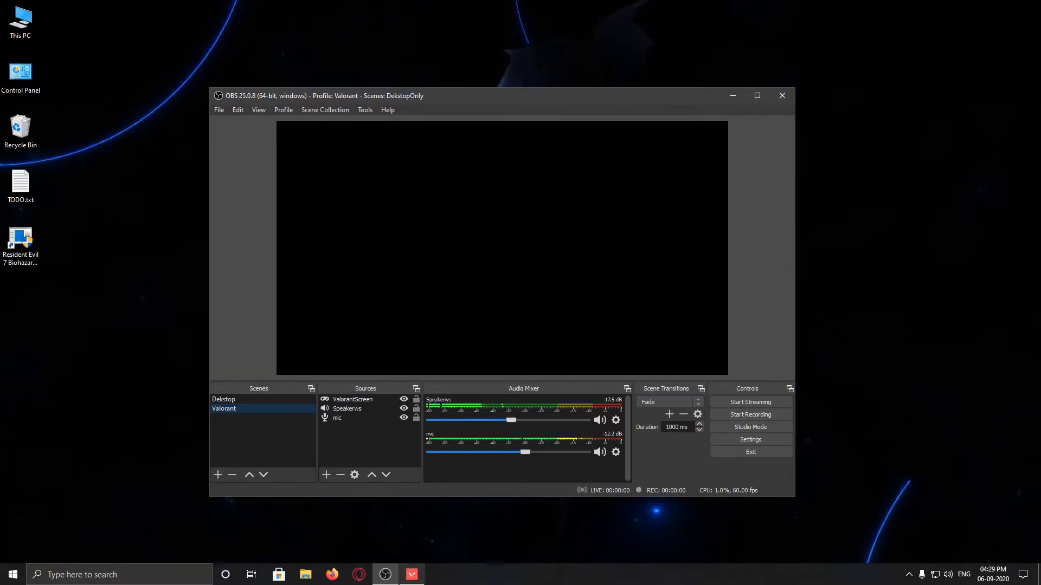
- Check the resolution in Valorant's video settings, return to OBS and reposition its window on the desktop
click(412, 574)
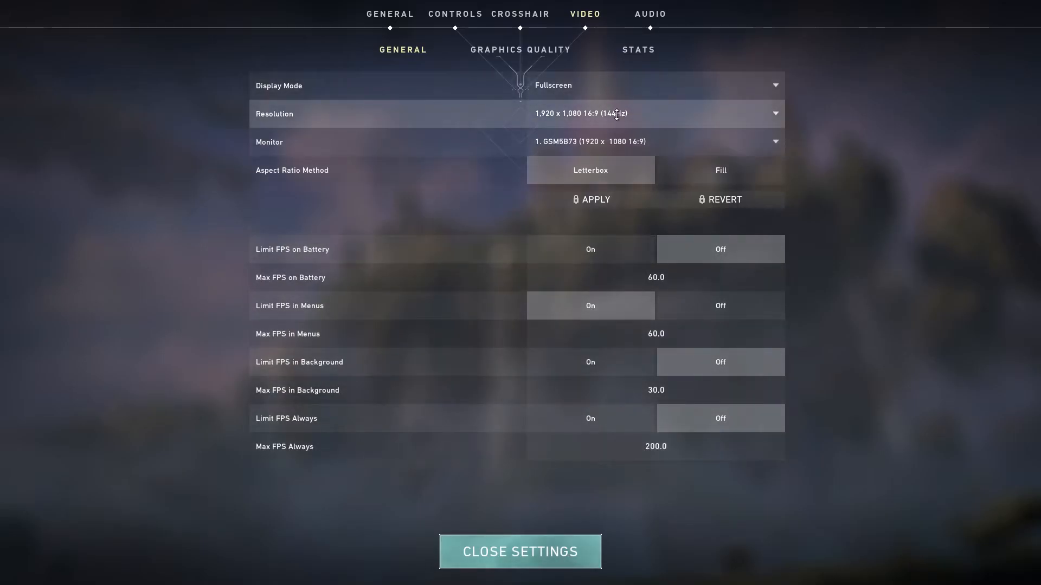
key(super)
click(393, 574)
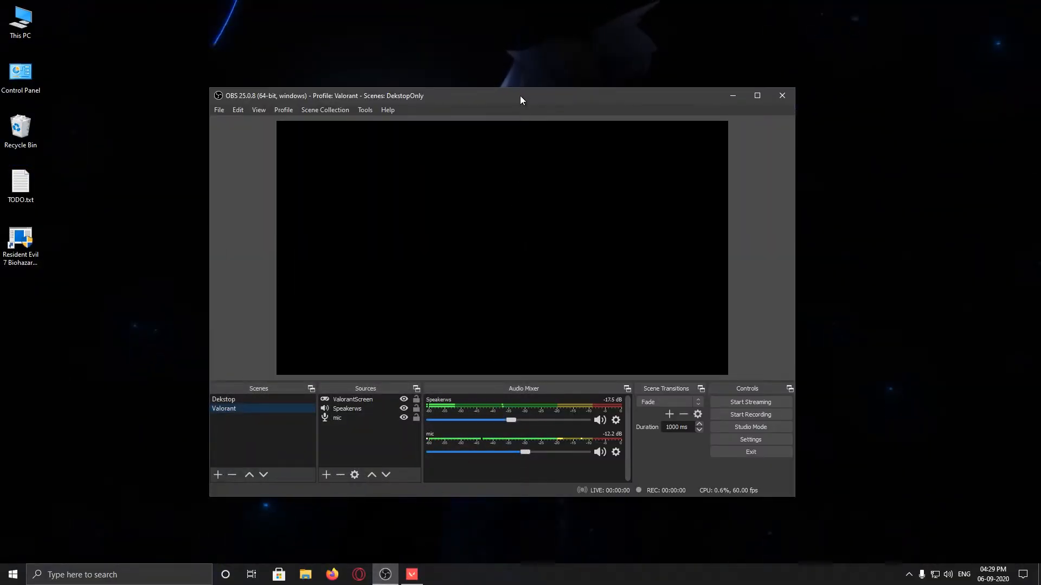
drag(520, 94, 555, 90)
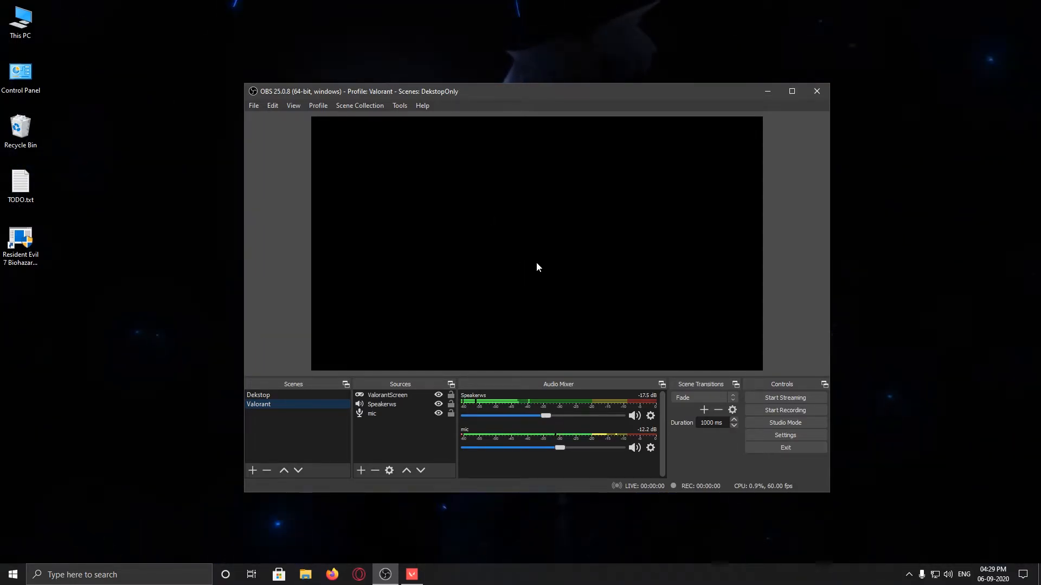
- Compare the Dekstop and Valorant scenes by switching between them, ending on the Dekstop scene
click(275, 396)
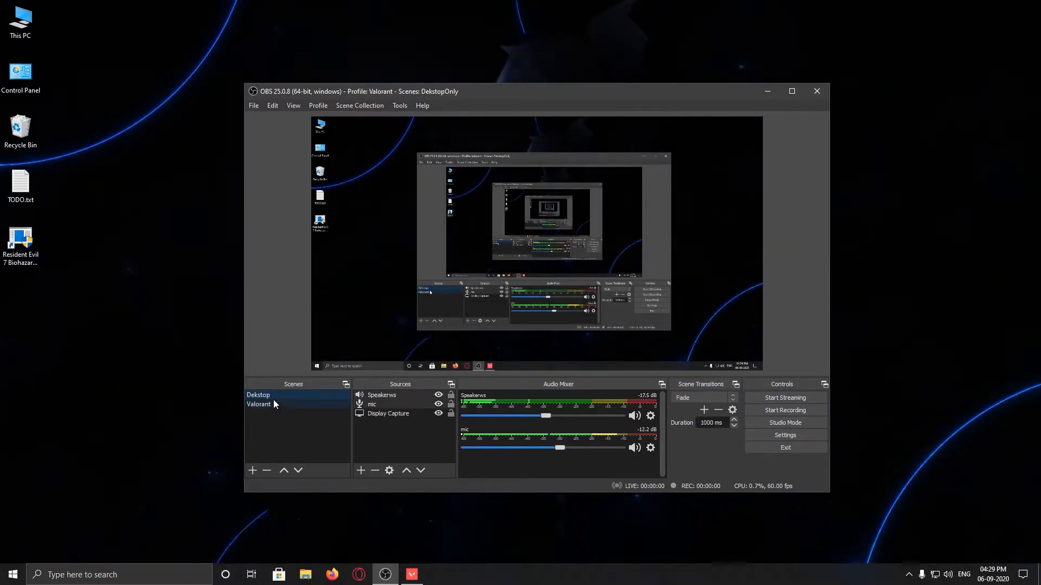
click(269, 406)
click(272, 394)
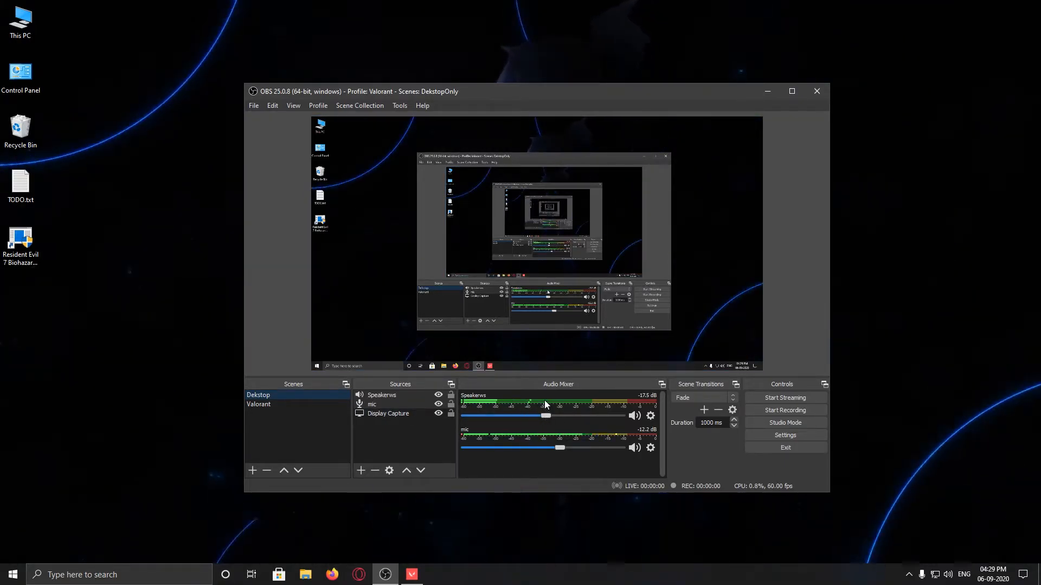
- Adjust the audio mixer levels to about -11.6 dB for Speakerws and about -18.0 dB for mic
drag(543, 416, 559, 448)
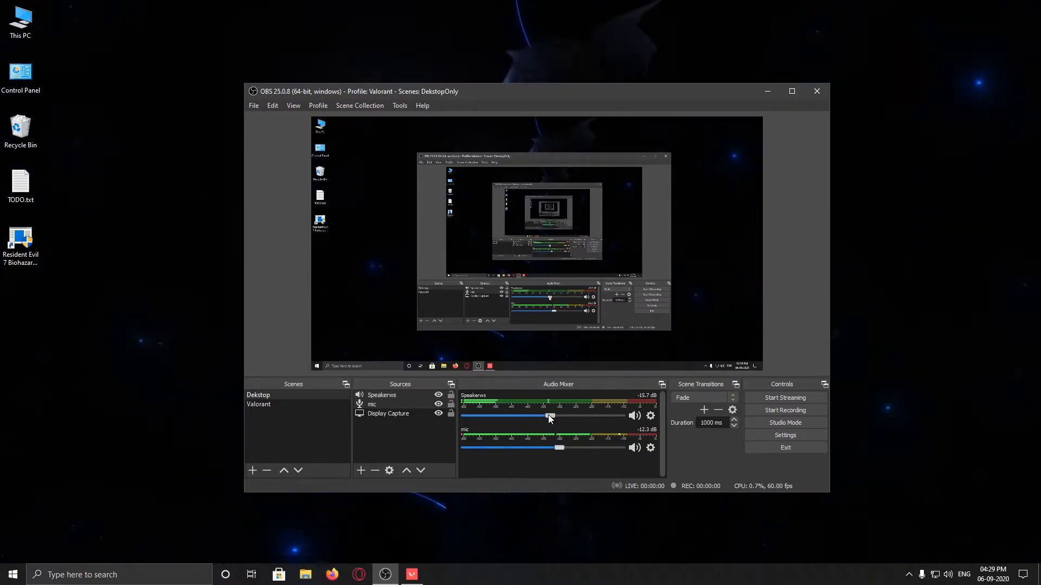
mouse_move(548, 415)
mouse_down()
mouse_move(576, 414)
mouse_move(555, 413)
mouse_up()
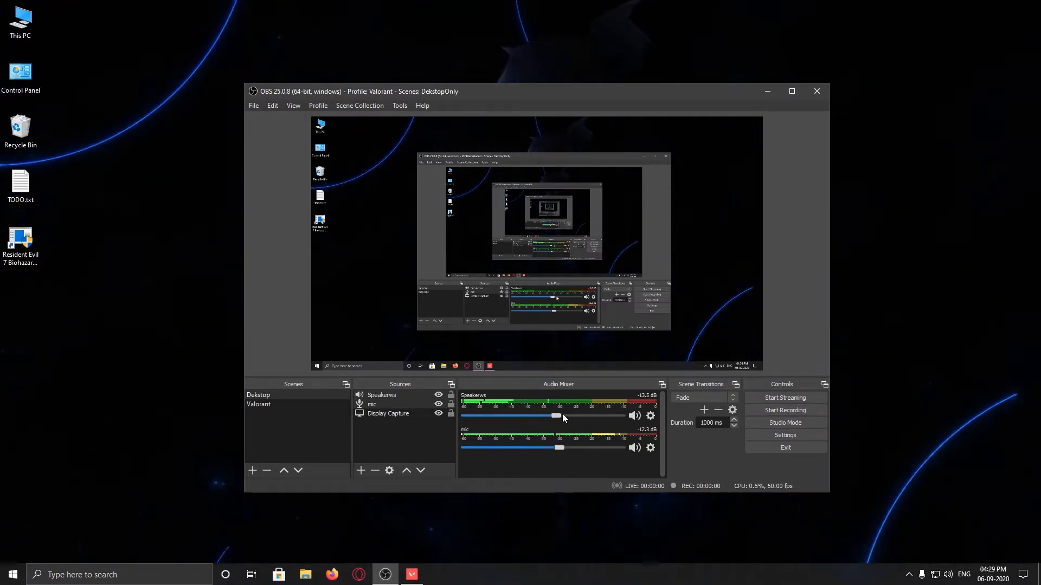
drag(557, 417, 545, 416)
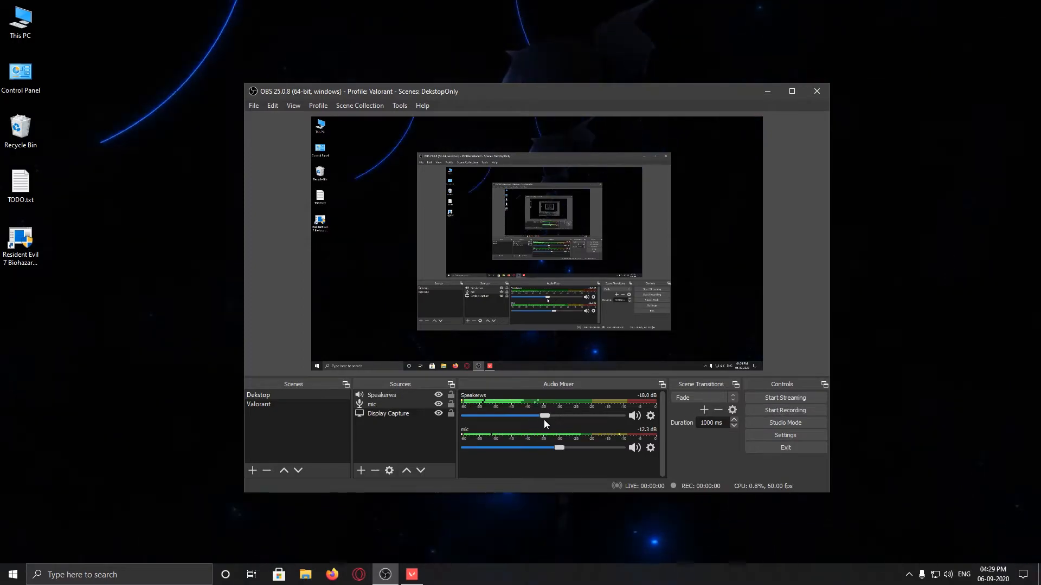
drag(544, 415, 560, 446)
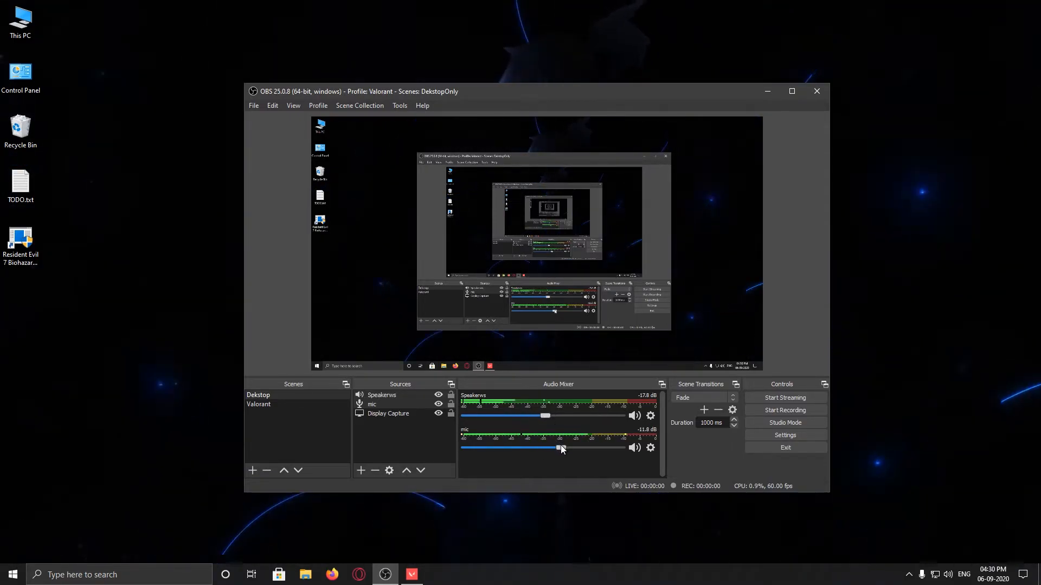
drag(560, 448, 561, 415)
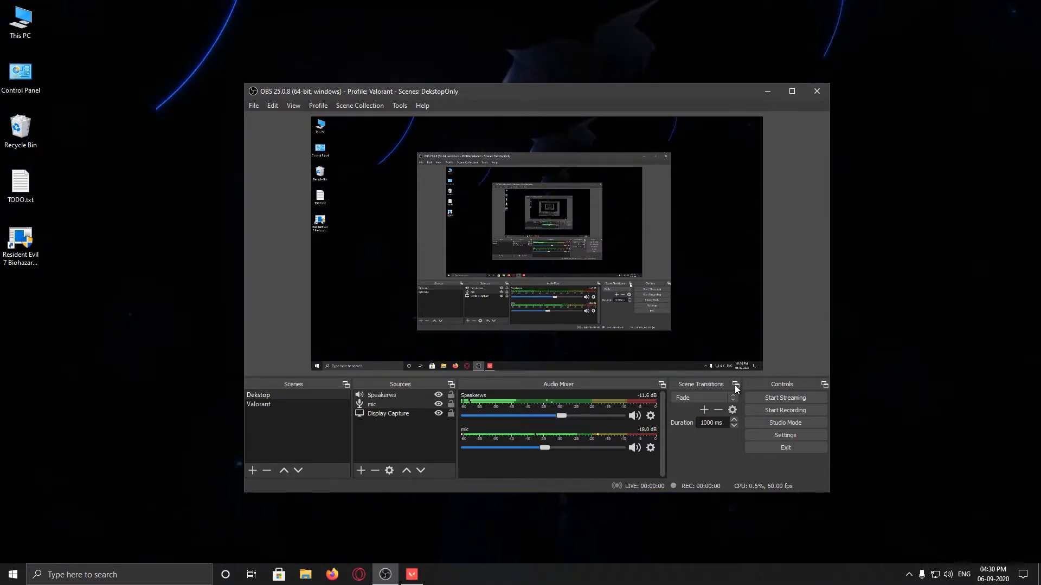
- Watch the current Fade transition between the Valorant and Dekstop scenes and view the available scene transitions
drag(501, 91, 485, 67)
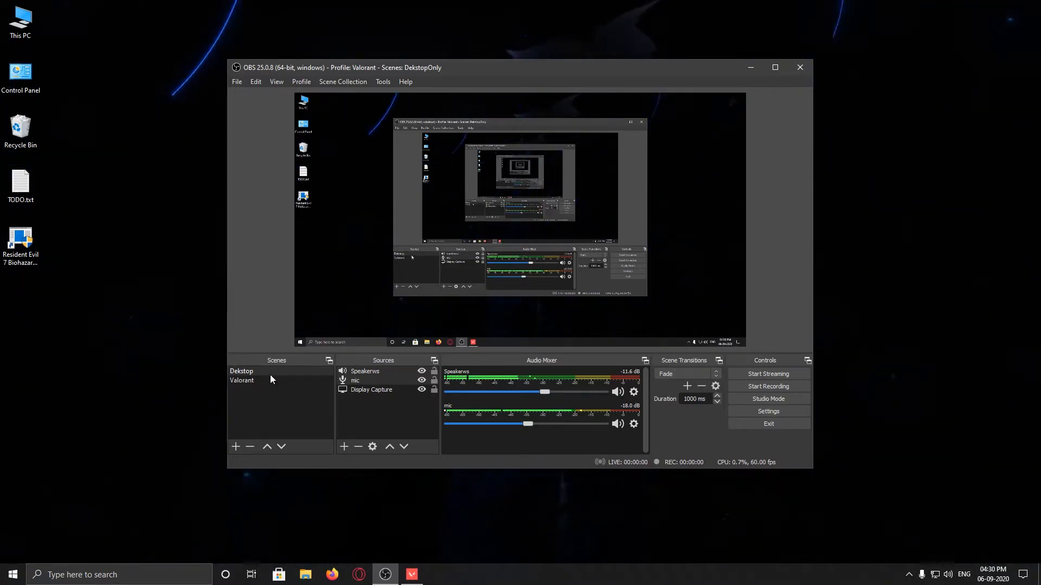
click(251, 380)
click(251, 371)
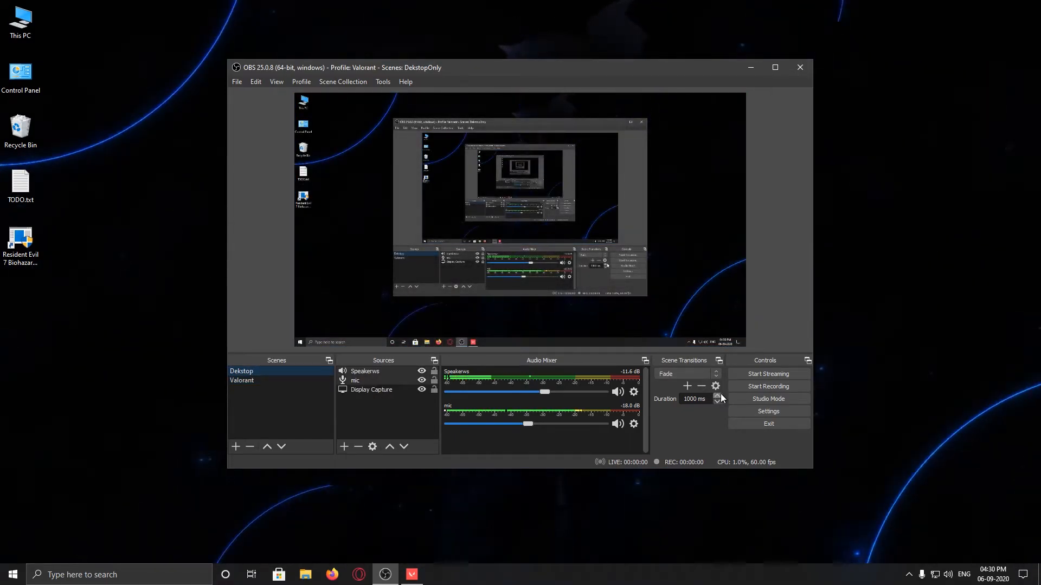
click(715, 374)
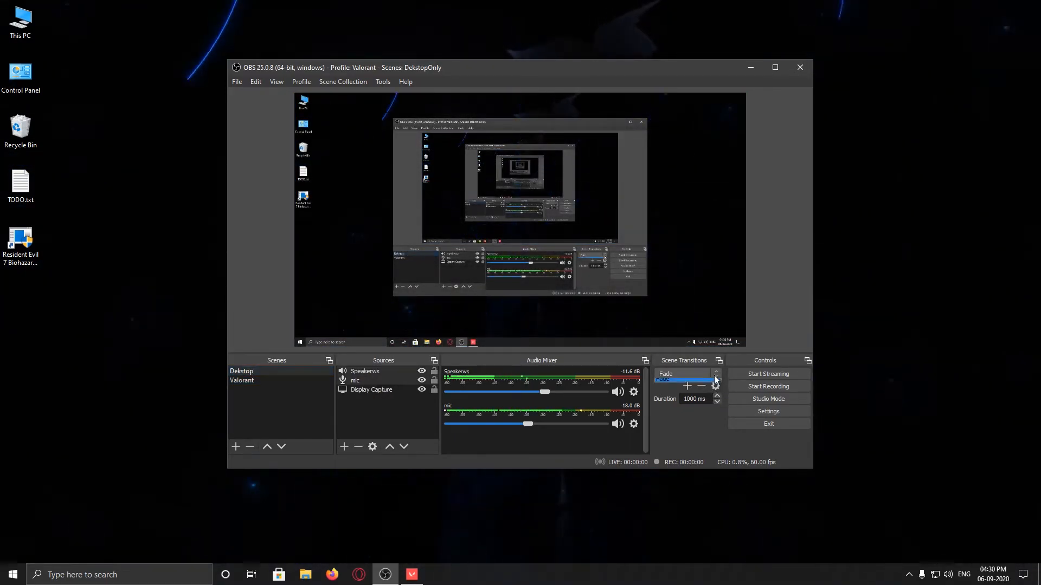
click(717, 372)
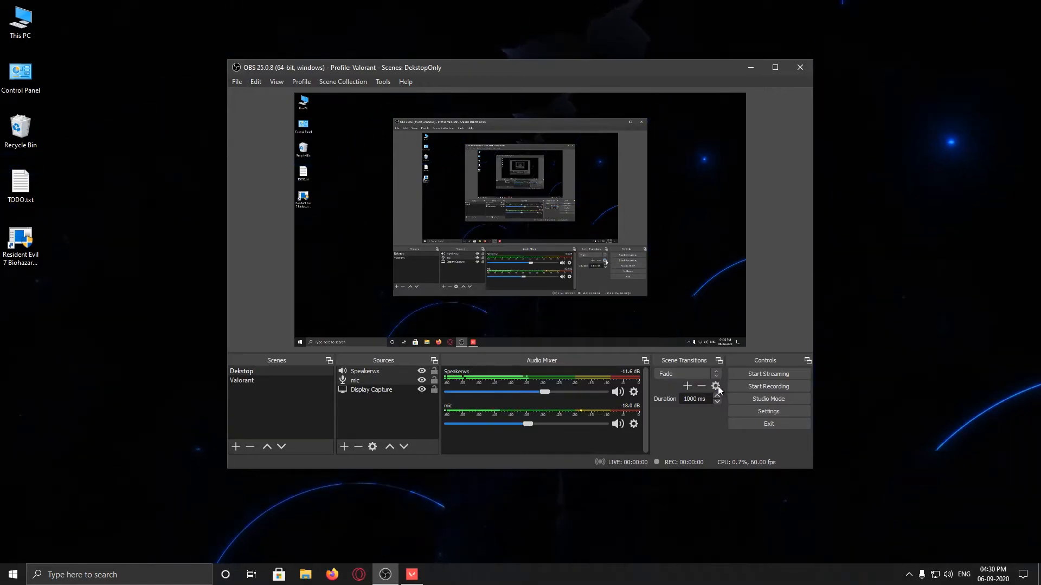
- Add a Swipe scene transition with direction Left, preview it, and test it between the Valorant and Dekstop scenes
click(686, 385)
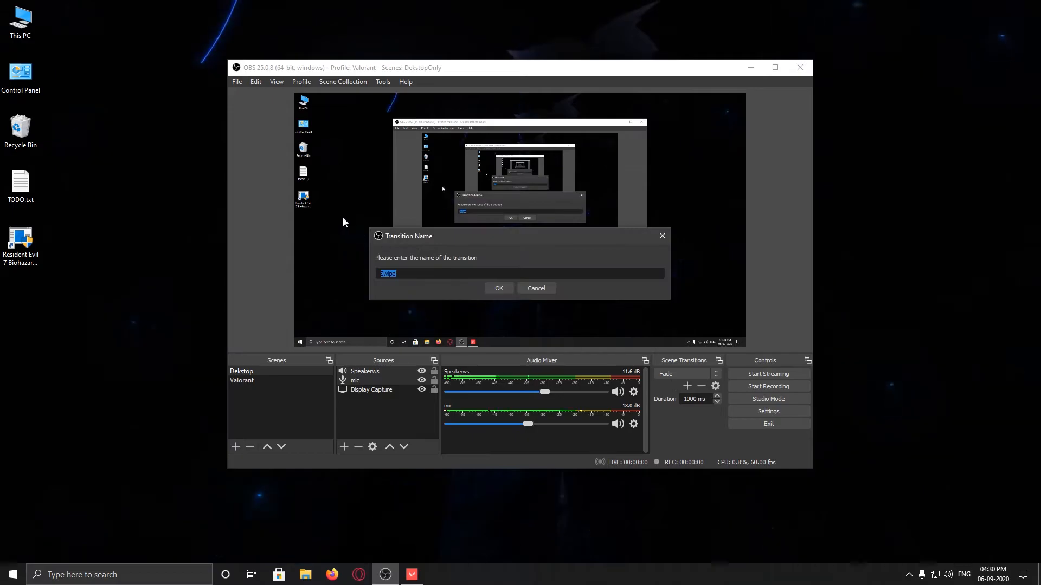
click(496, 289)
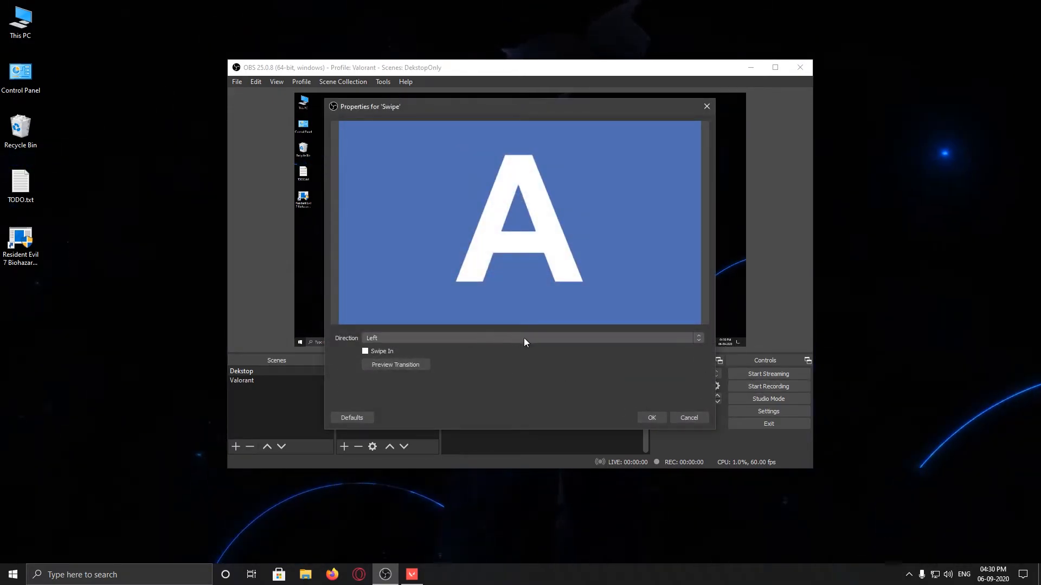
click(424, 366)
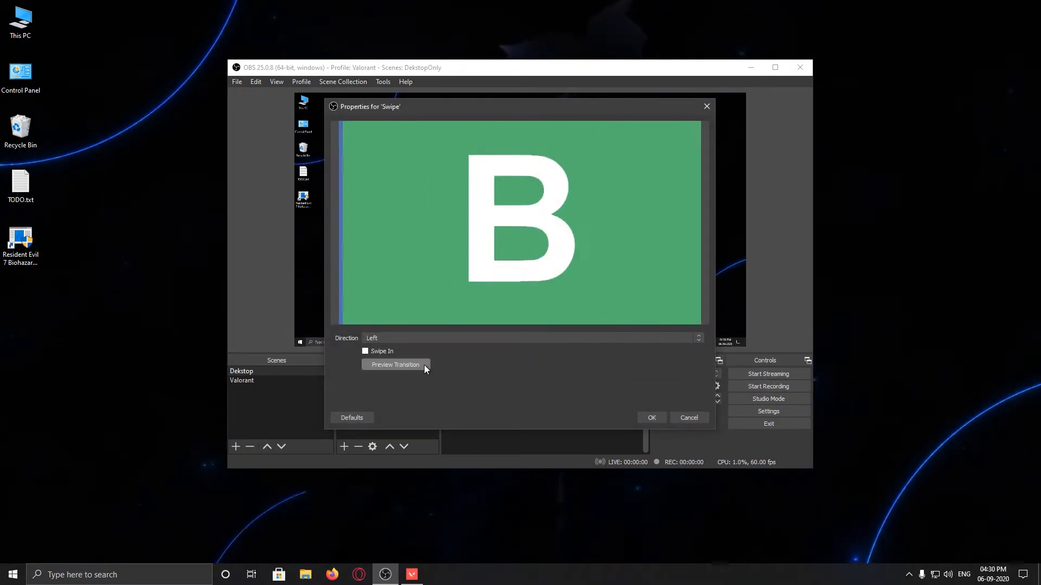
click(418, 339)
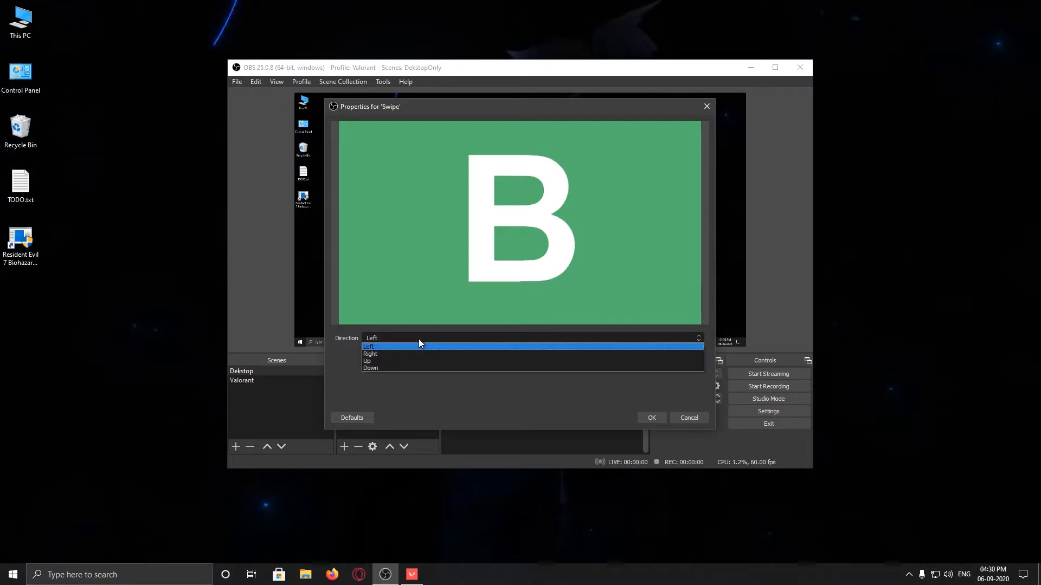
click(574, 390)
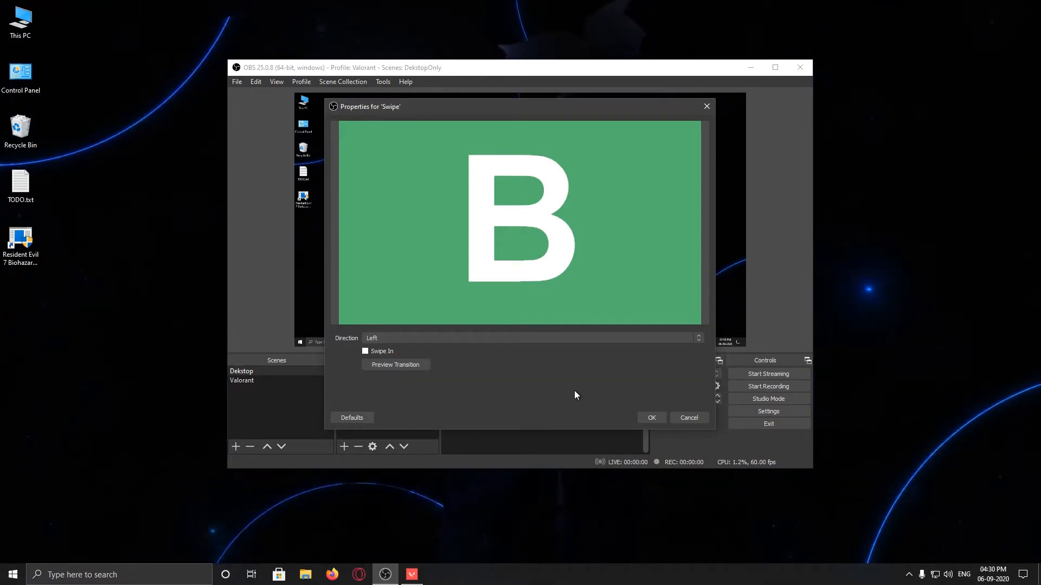
click(405, 365)
click(406, 365)
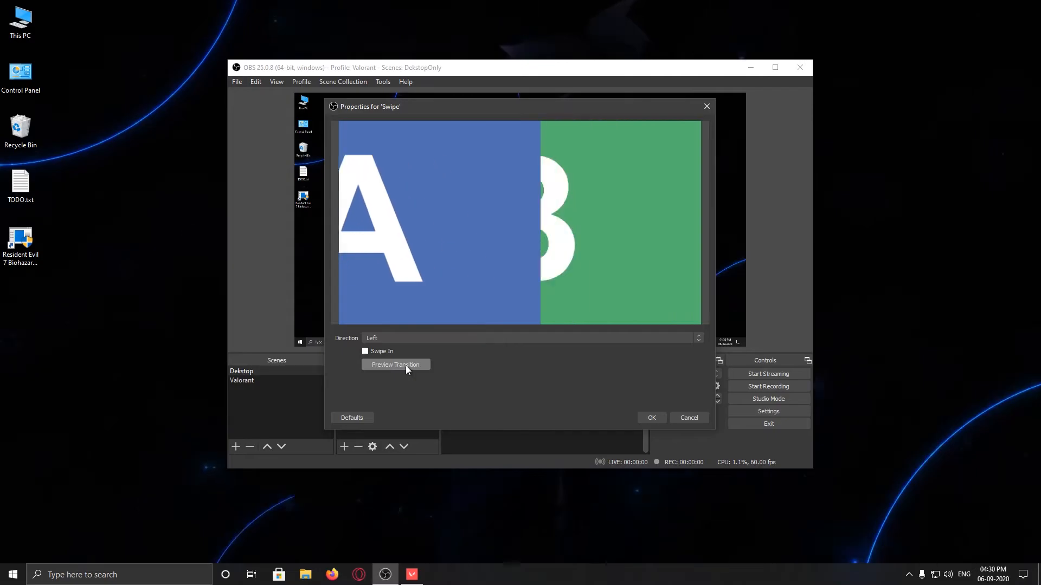
click(652, 417)
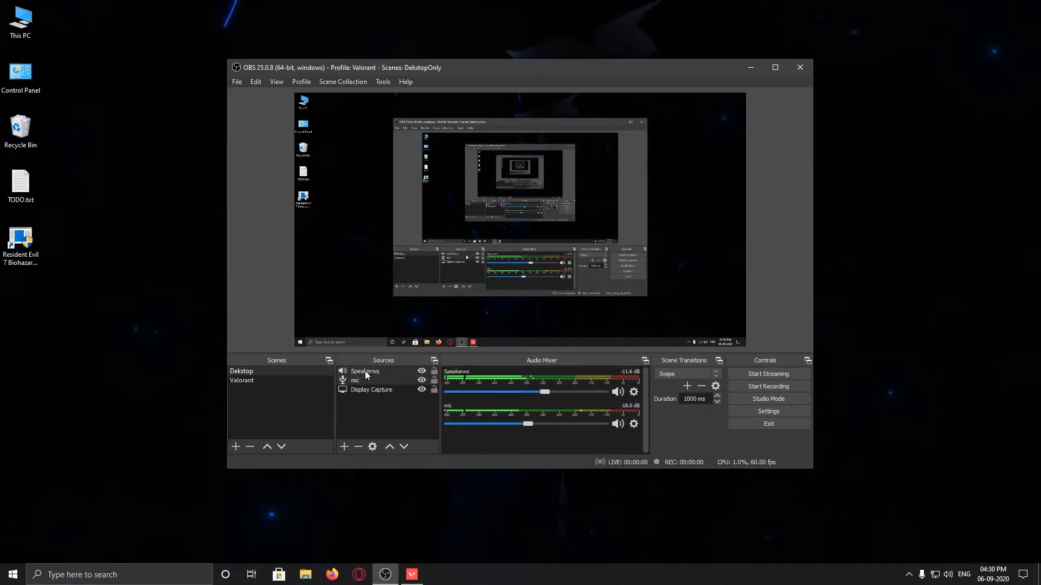
click(258, 380)
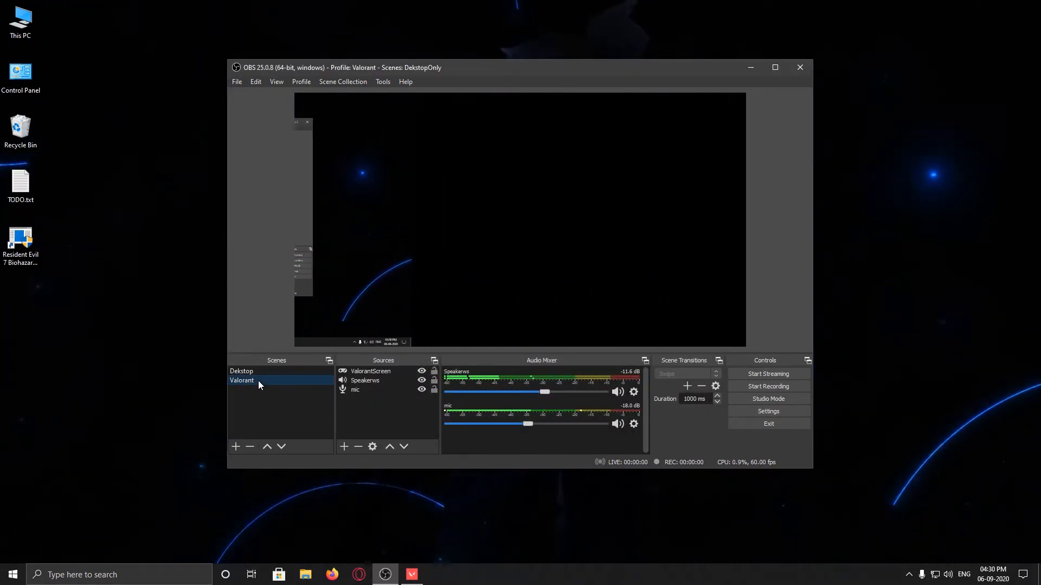
click(258, 372)
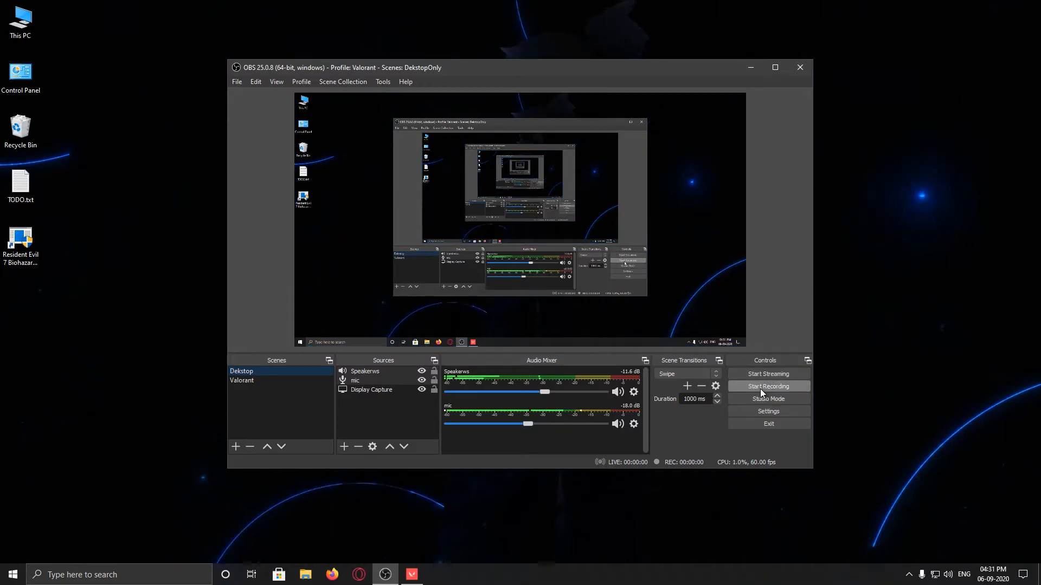
- Open the stream settings and review the available streaming services and the YouTube ingest server choice
click(758, 411)
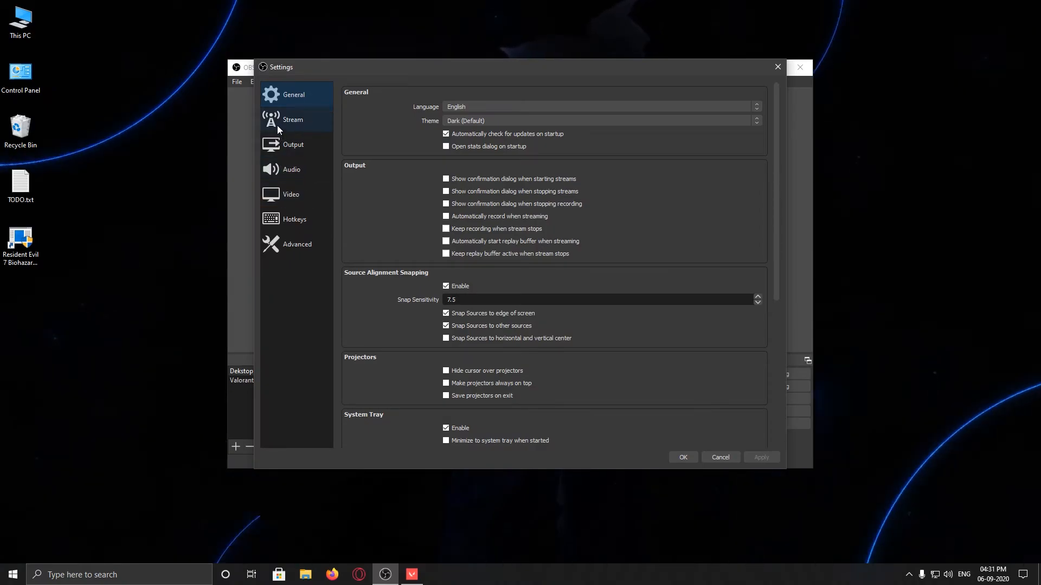
click(277, 123)
click(724, 98)
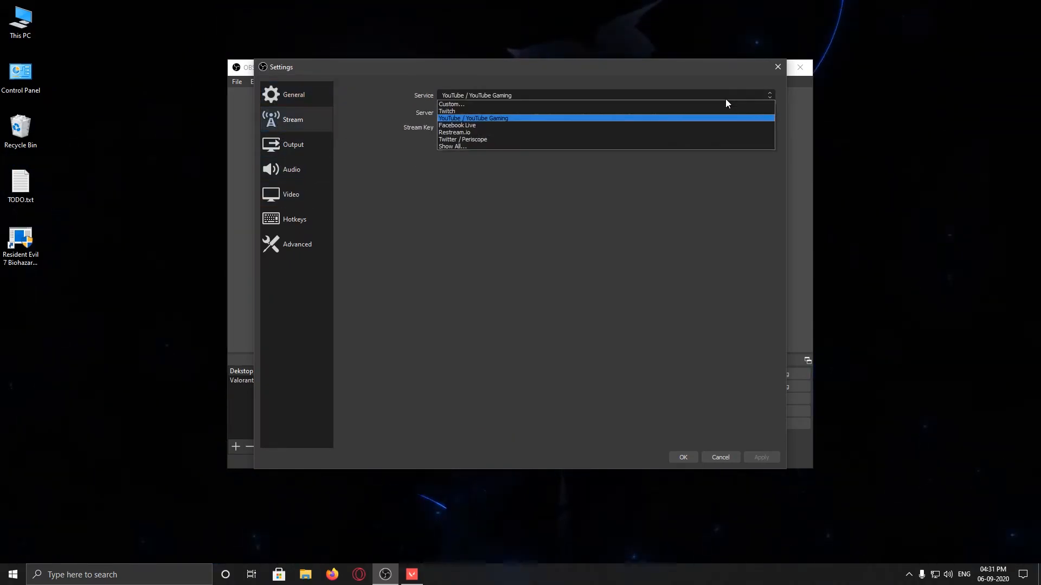
click(725, 99)
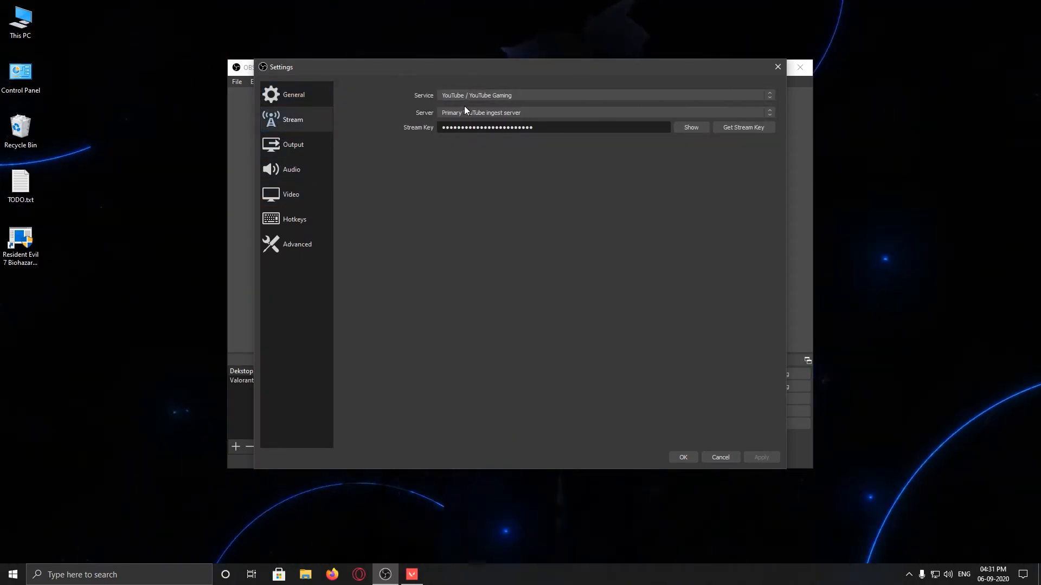
click(486, 98)
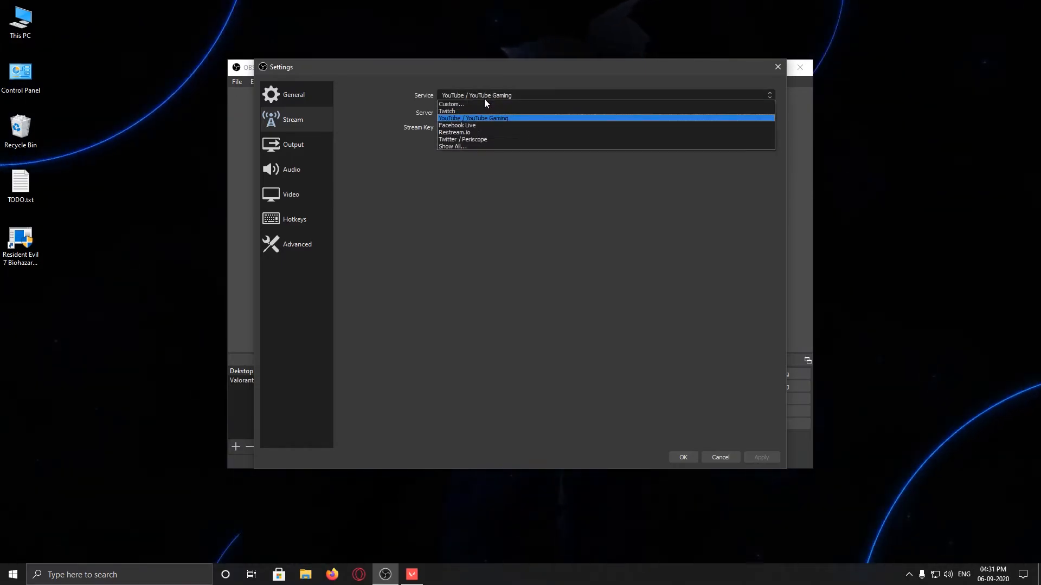
click(484, 95)
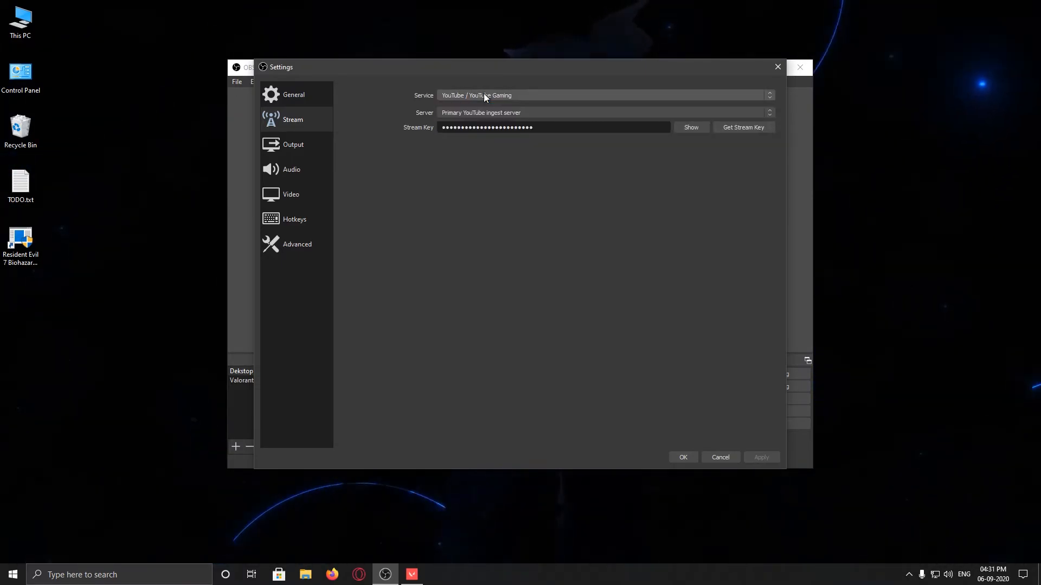
click(582, 117)
click(457, 111)
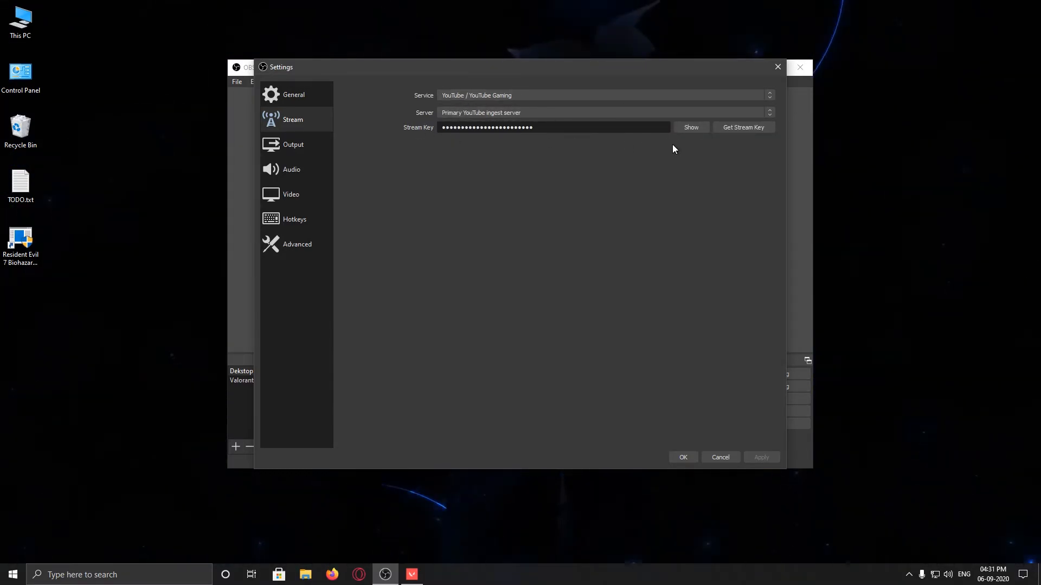
- Go to YouTube's stream key page and start a live stream setup for right now using streaming software
click(749, 129)
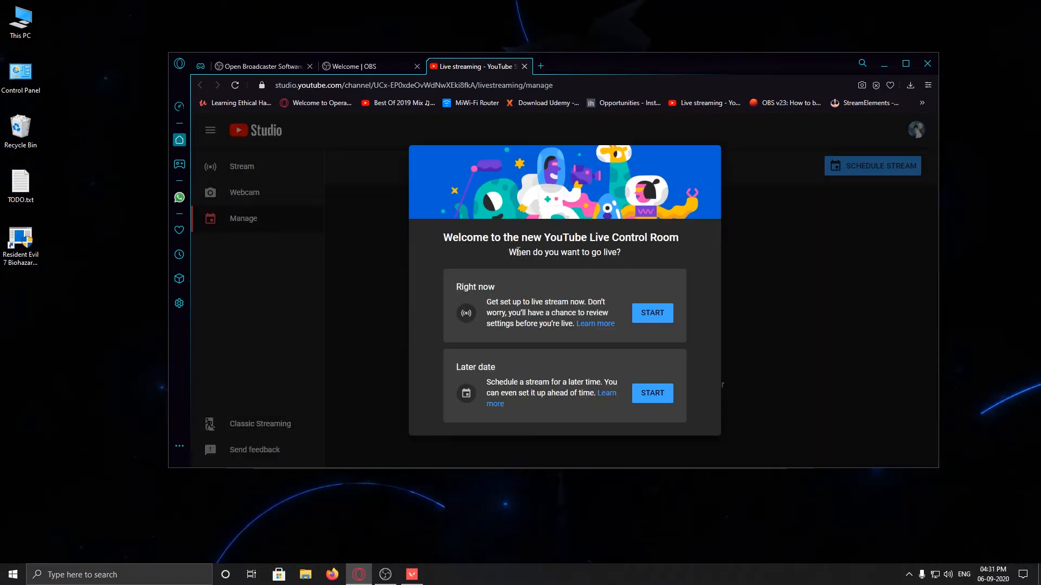
click(651, 311)
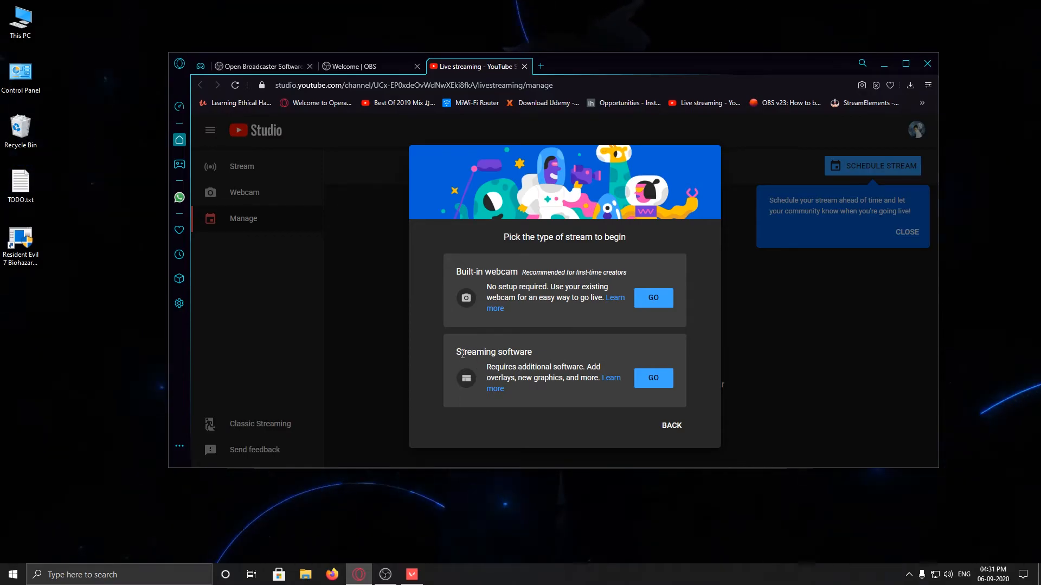
click(653, 377)
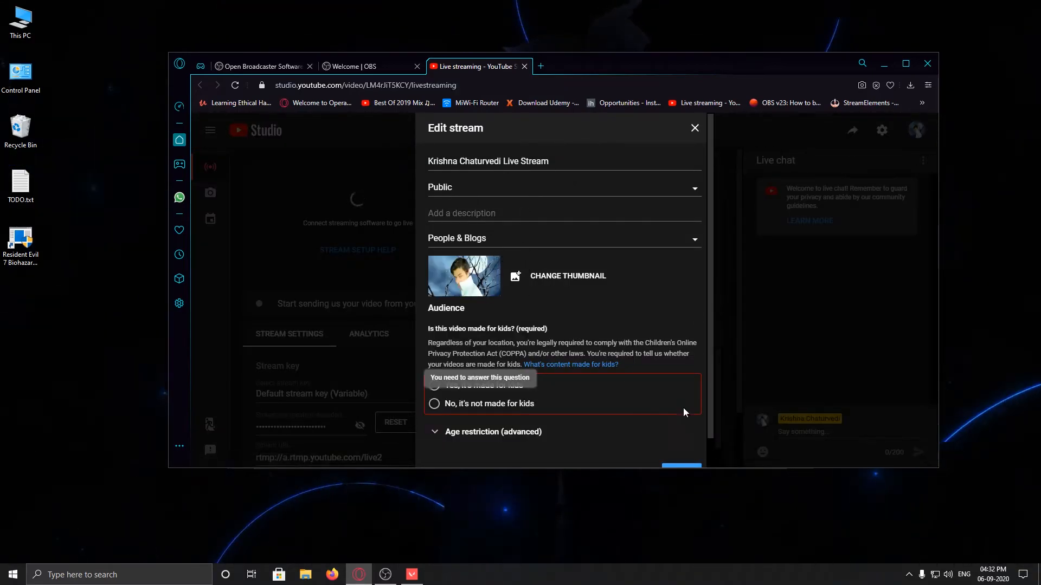
- Mark the YouTube live stream as not made for kids and save the stream details
scroll(670, 423, down, 1)
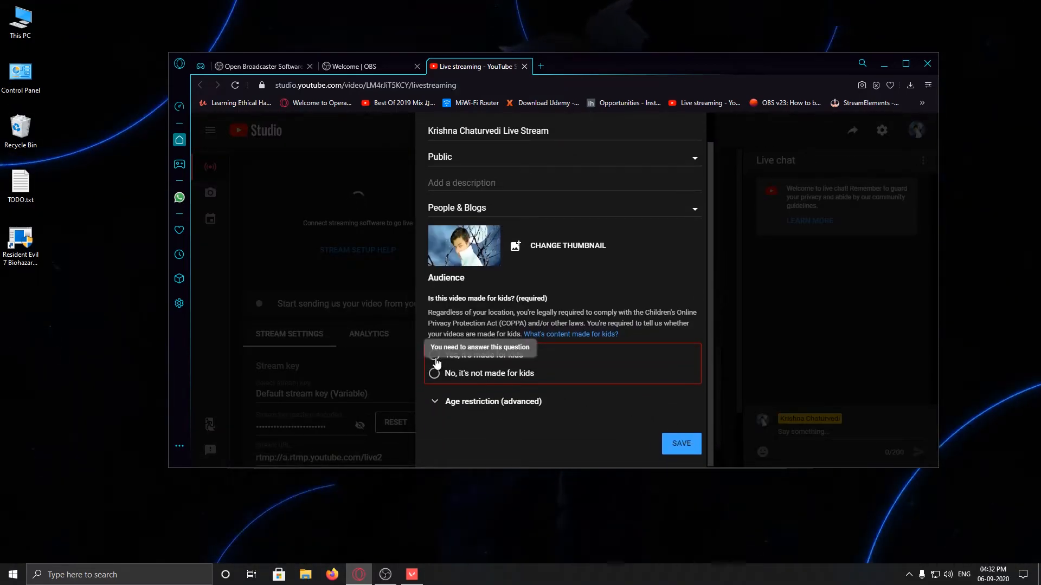
click(434, 374)
scroll(676, 442, down, 3)
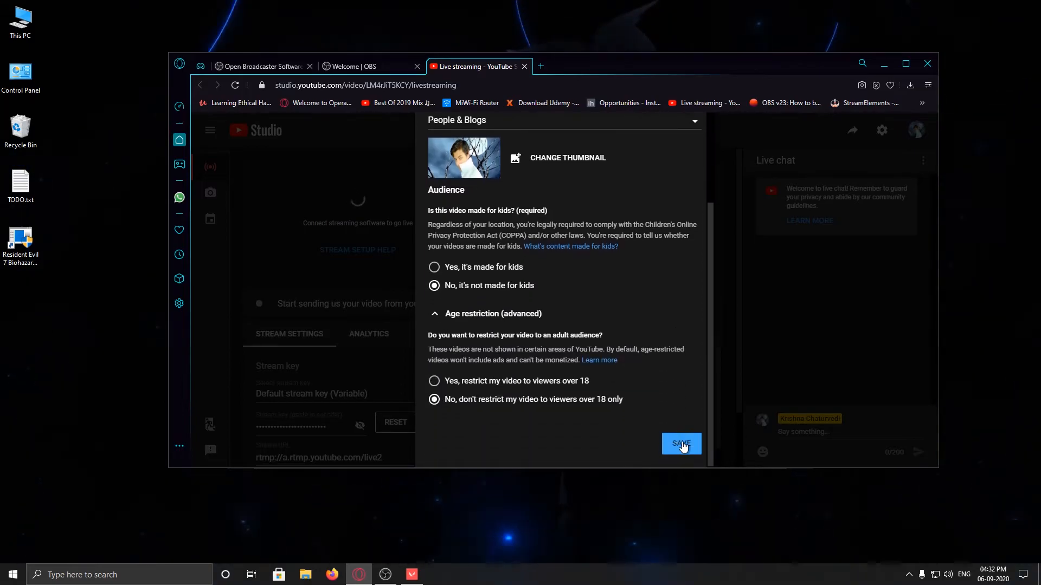
click(682, 444)
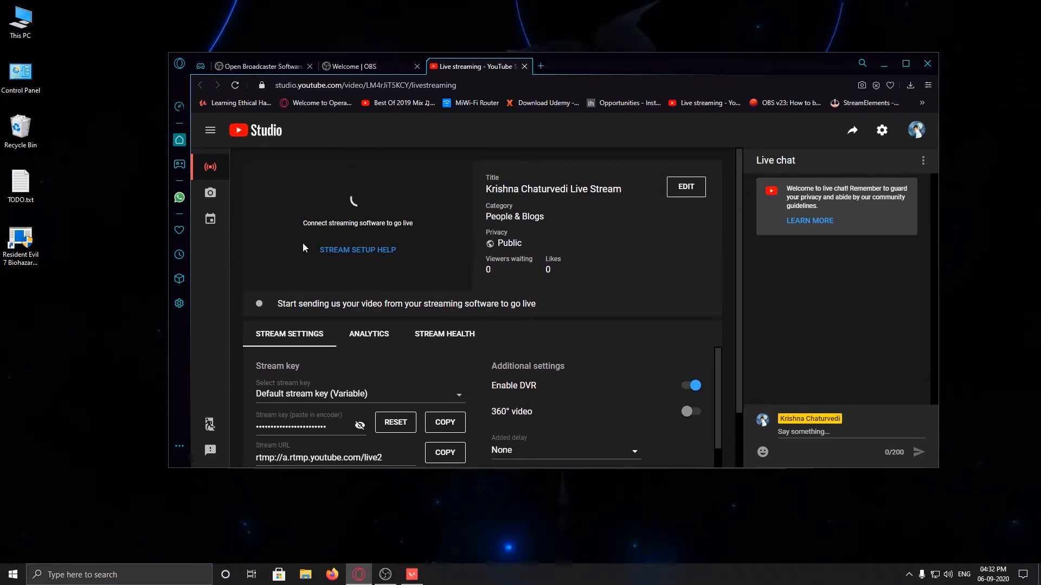
- Bring up the OBS stream key setting, return to YouTube Studio and copy the default stream key
click(387, 574)
drag(501, 69, 444, 132)
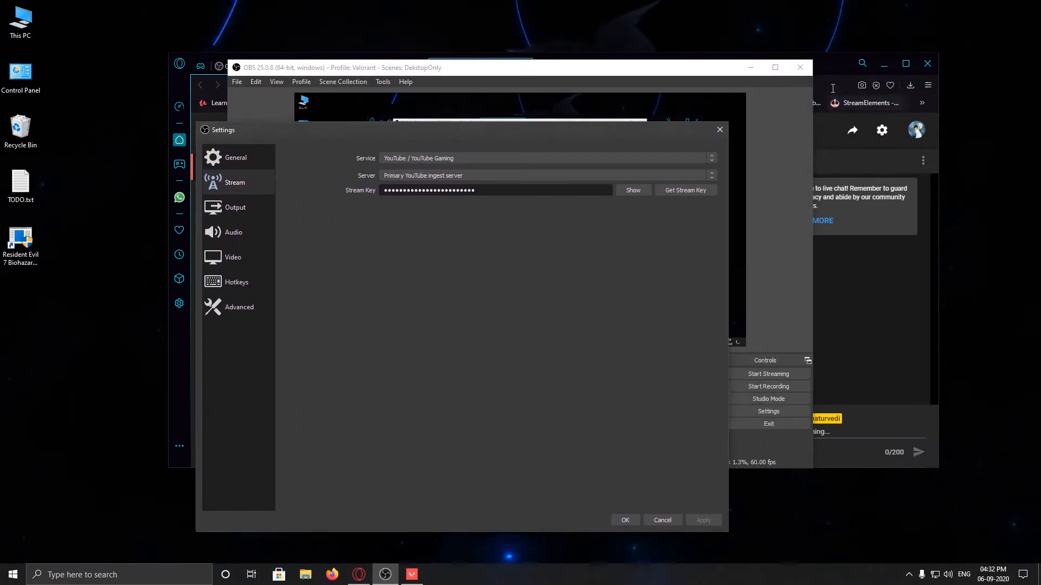
click(830, 68)
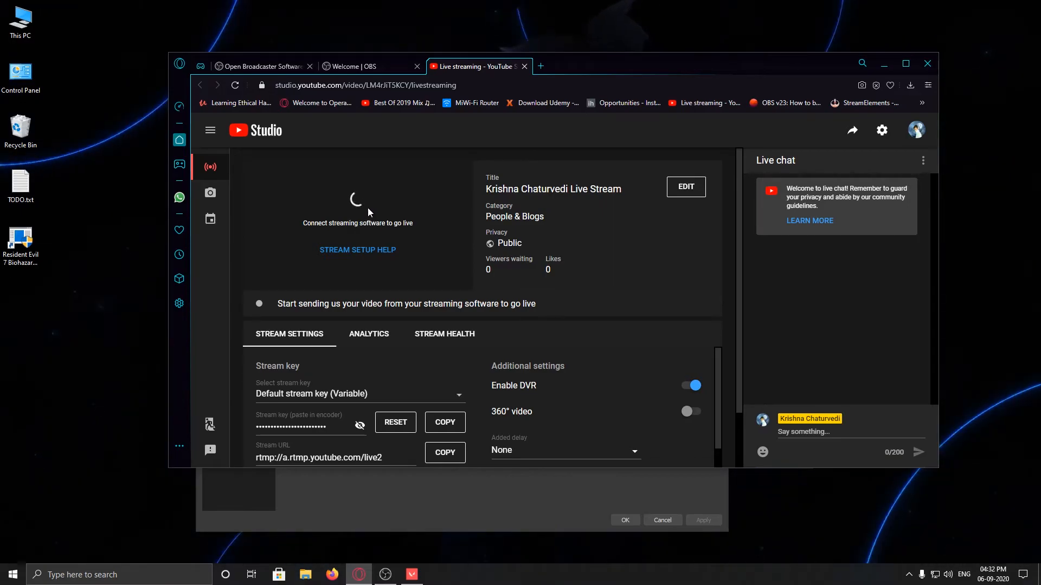
scroll(389, 213, down, 1)
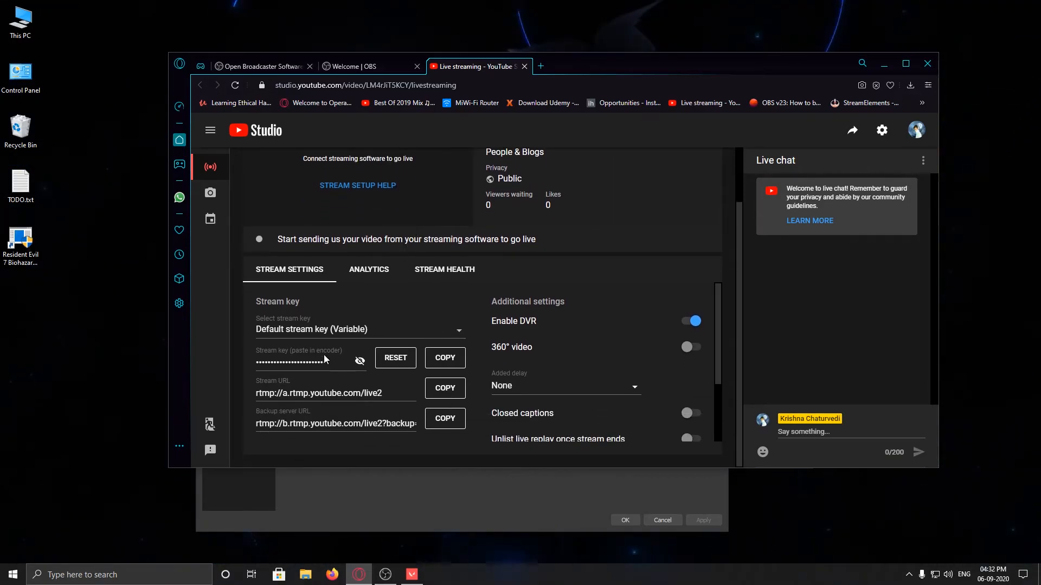
click(445, 358)
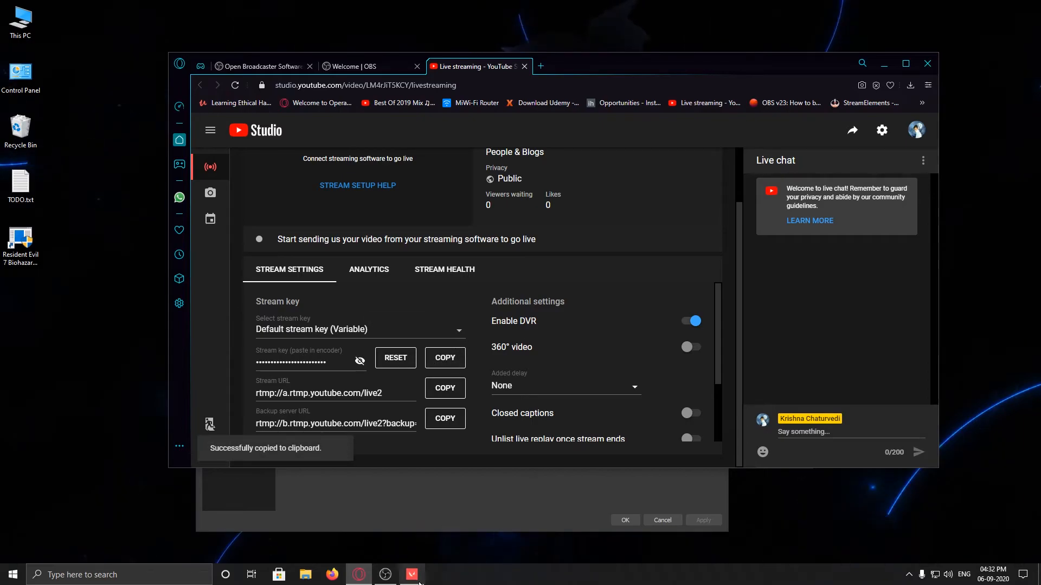
- Replace the stream key in the OBS stream settings with the copied YouTube stream key and save the settings
click(386, 574)
drag(475, 190, 349, 190)
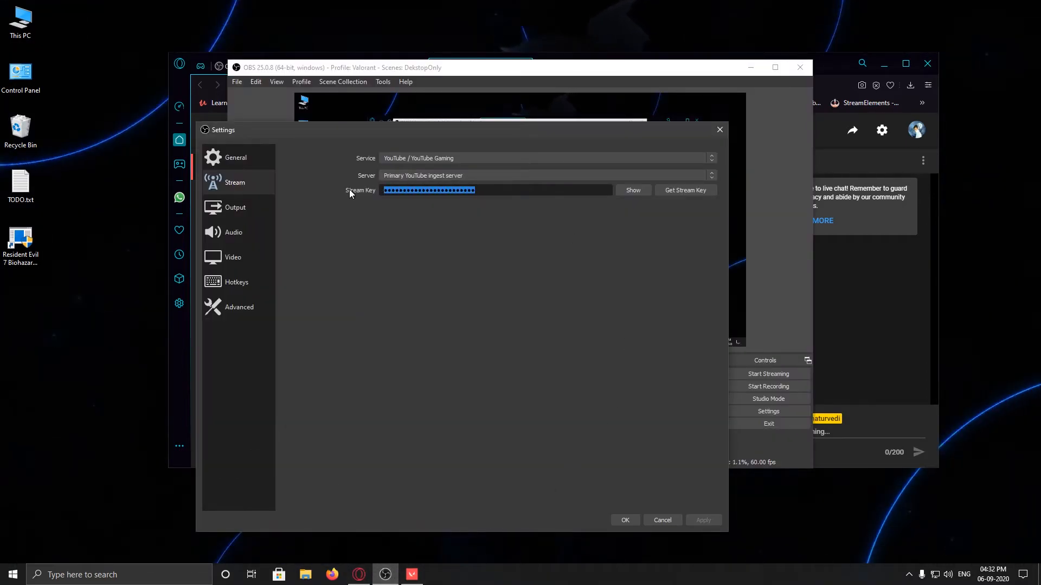
key(ctrl+v)
click(701, 521)
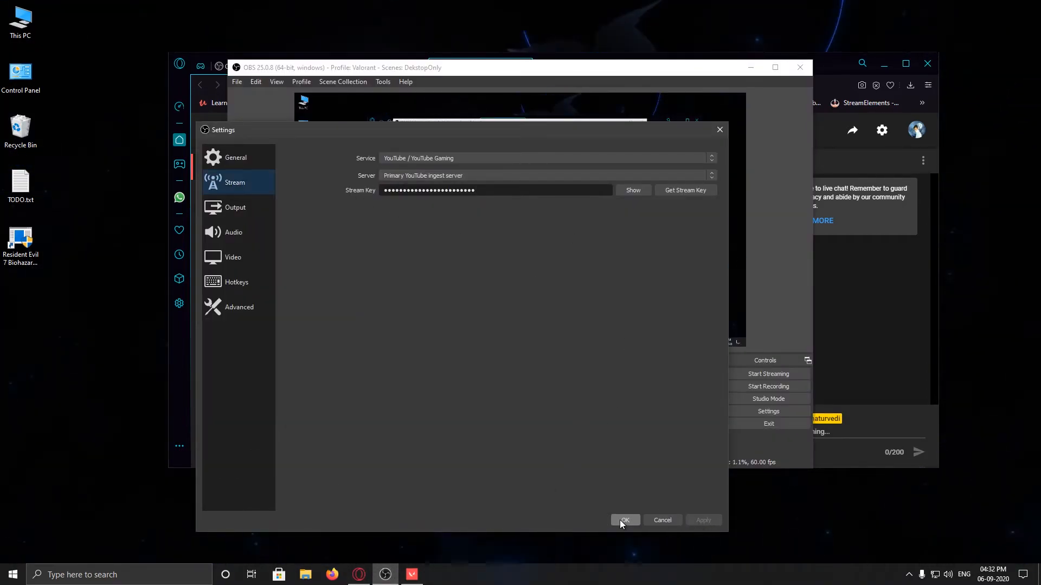
click(621, 520)
- Arrange the OBS and browser windows so the YouTube Studio stream preview and the OBS controls are both visible
drag(515, 70, 711, 128)
drag(581, 61, 500, 47)
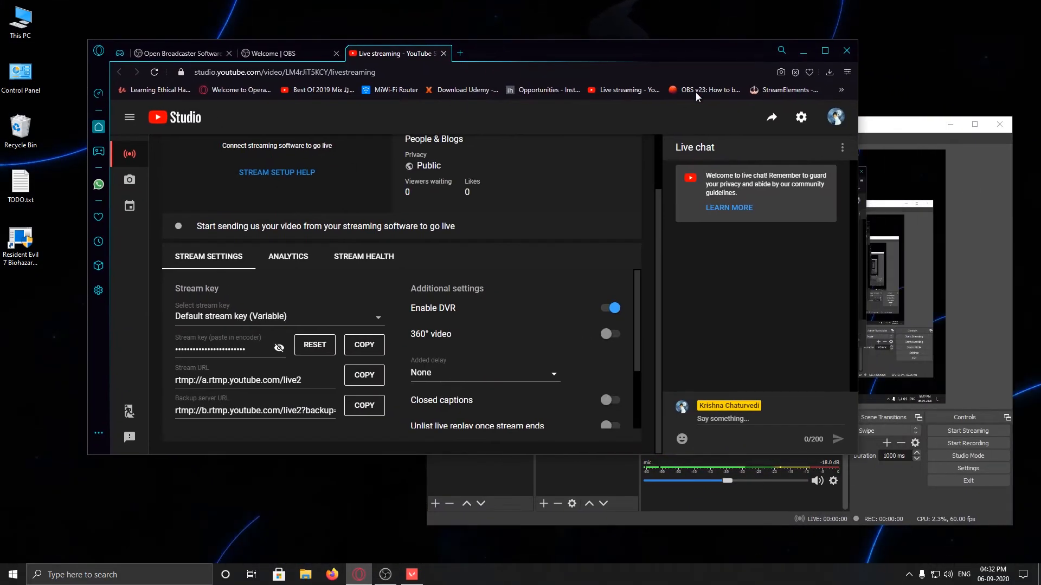
drag(882, 127, 851, 117)
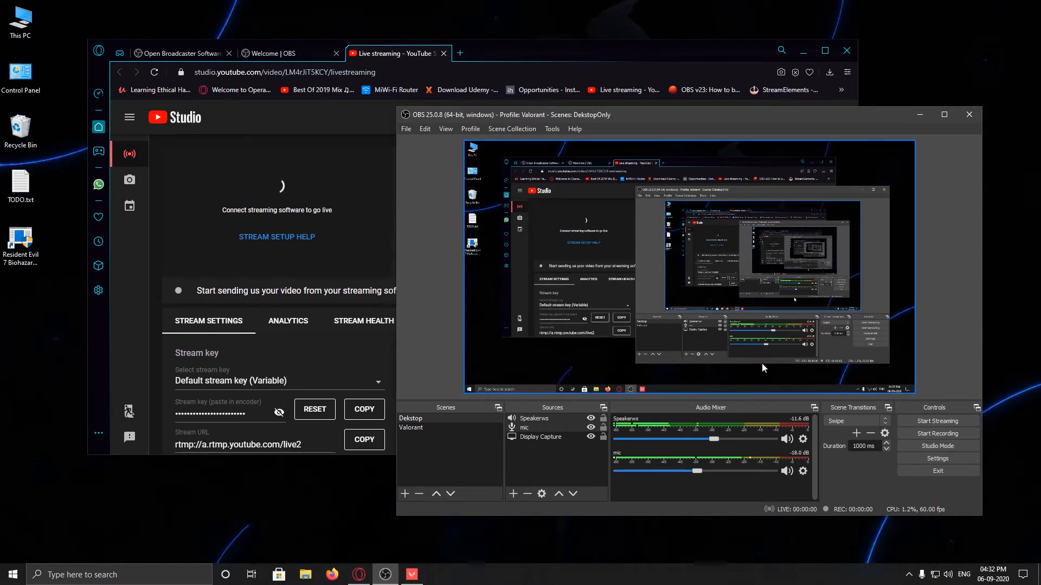
- Run a test live stream from OBS to YouTube, check its preview in YouTube Studio, and end the stream
click(932, 424)
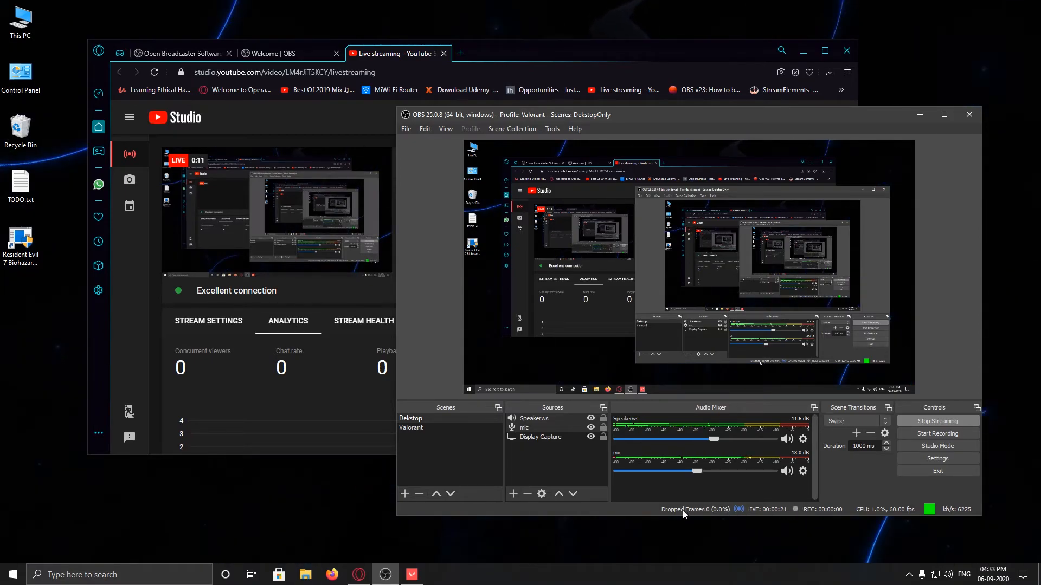
mouse_move(242, 223)
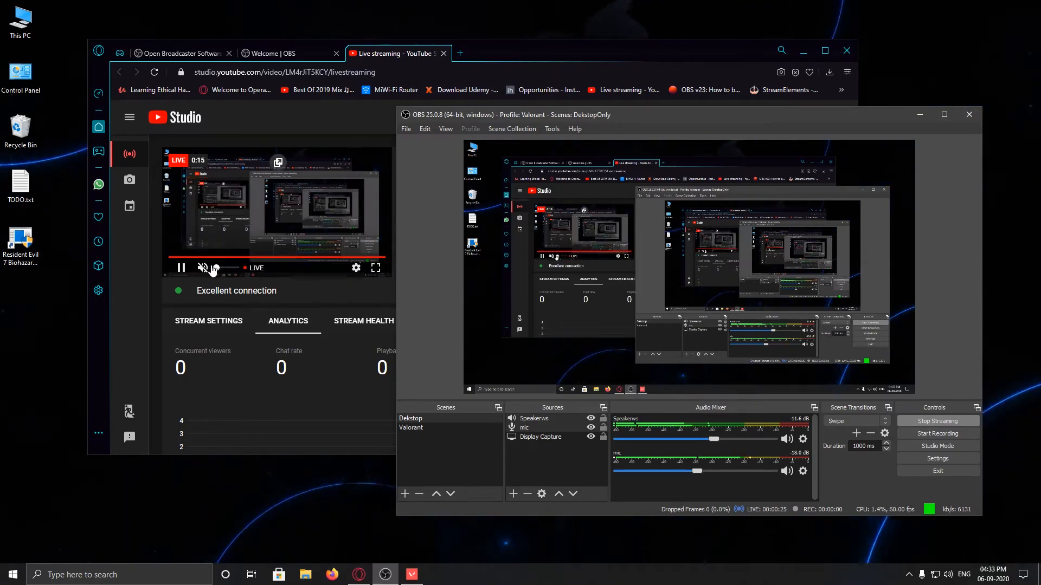
click(920, 426)
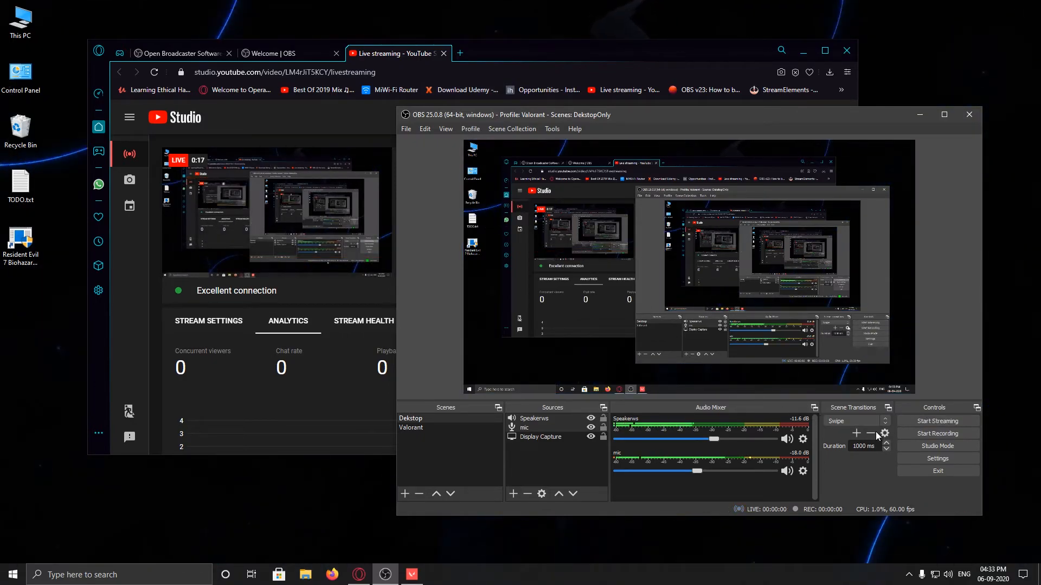
mouse_move(240, 251)
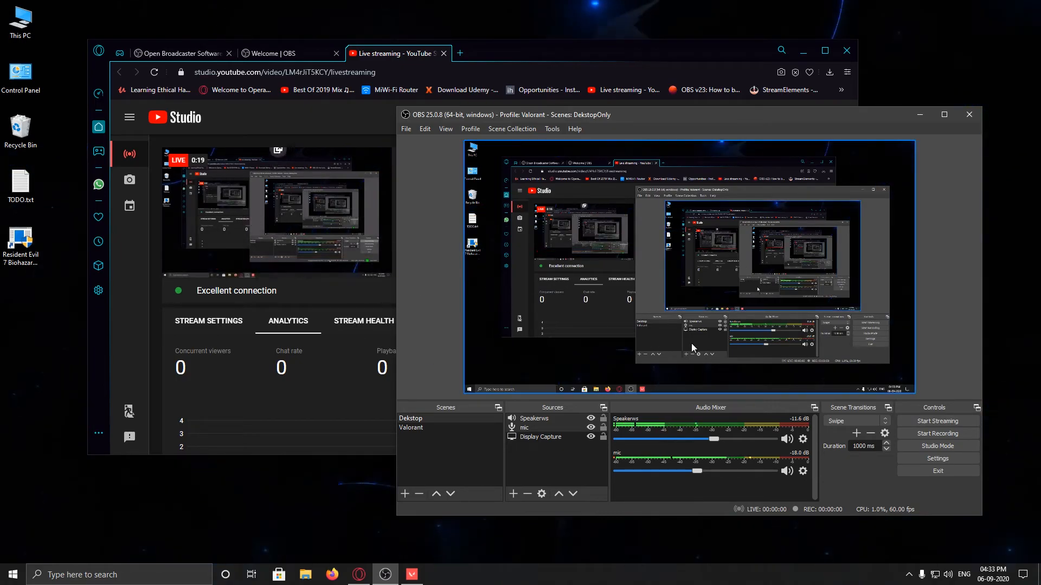